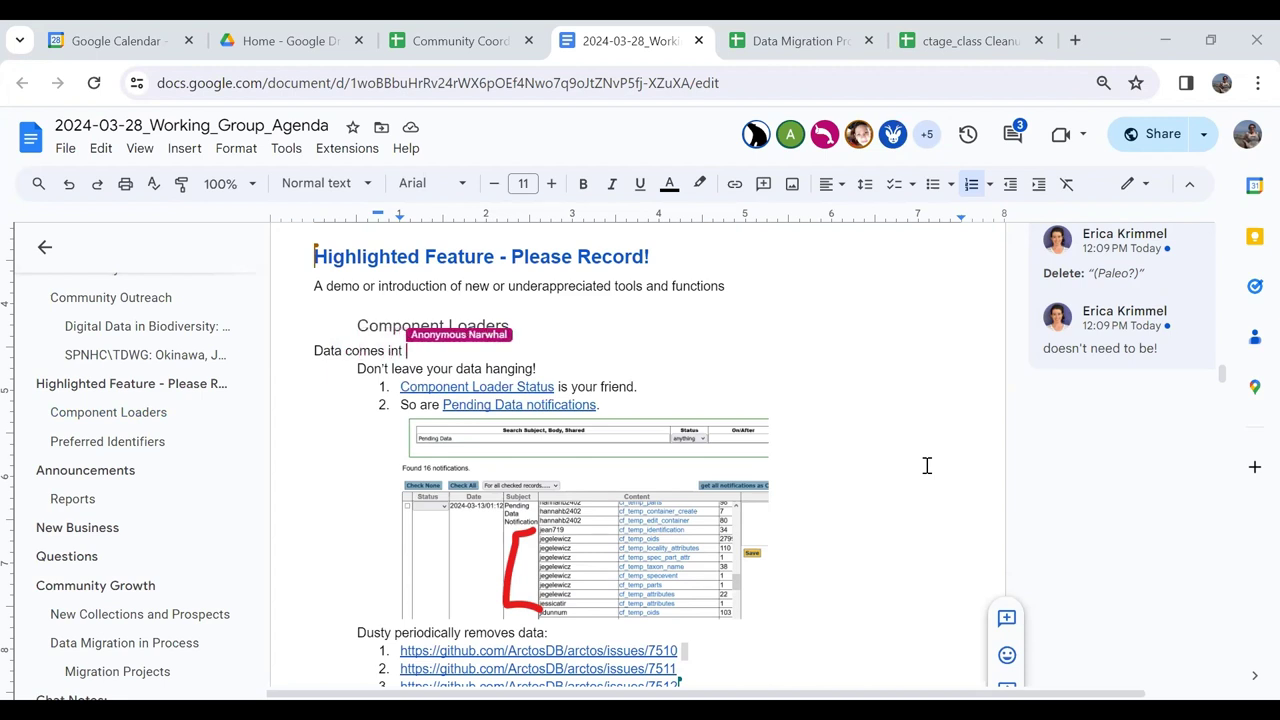
pyautogui.scroll(-1, 927, 465)
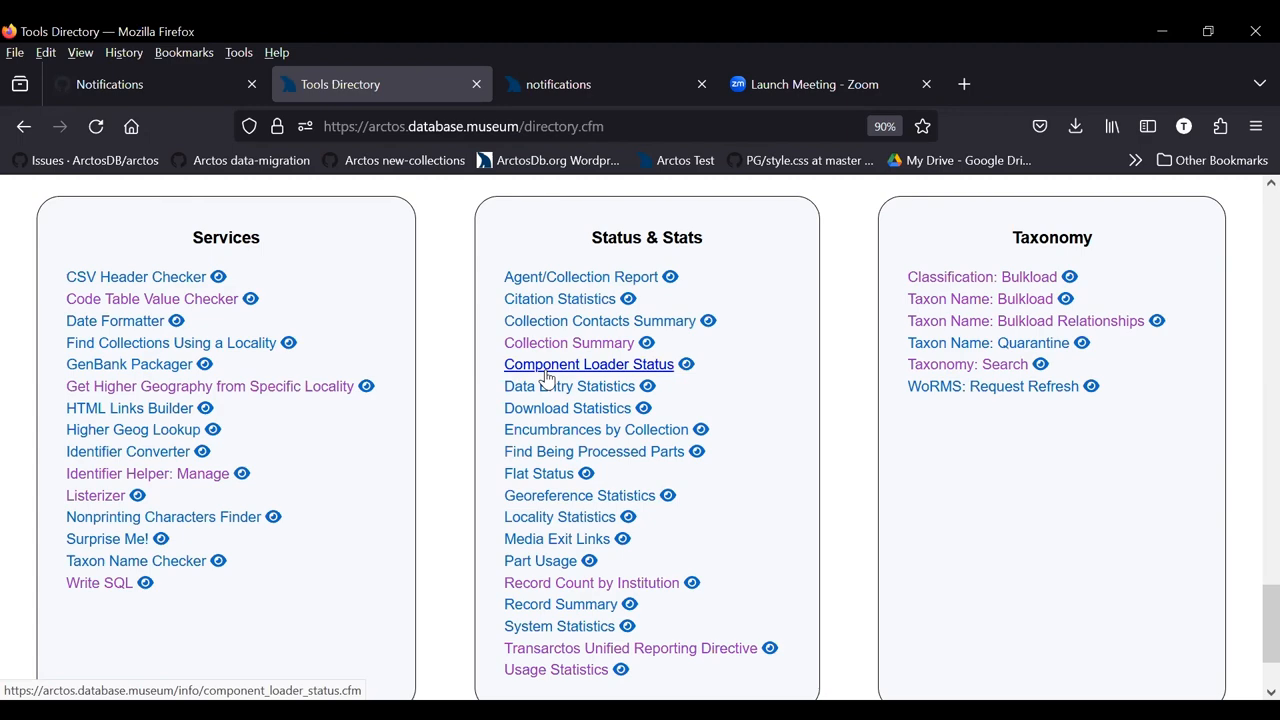
# Step: Go to the Component Loader Status page from the Tools Directory's Status & Stats list
pyautogui.click(547, 370)
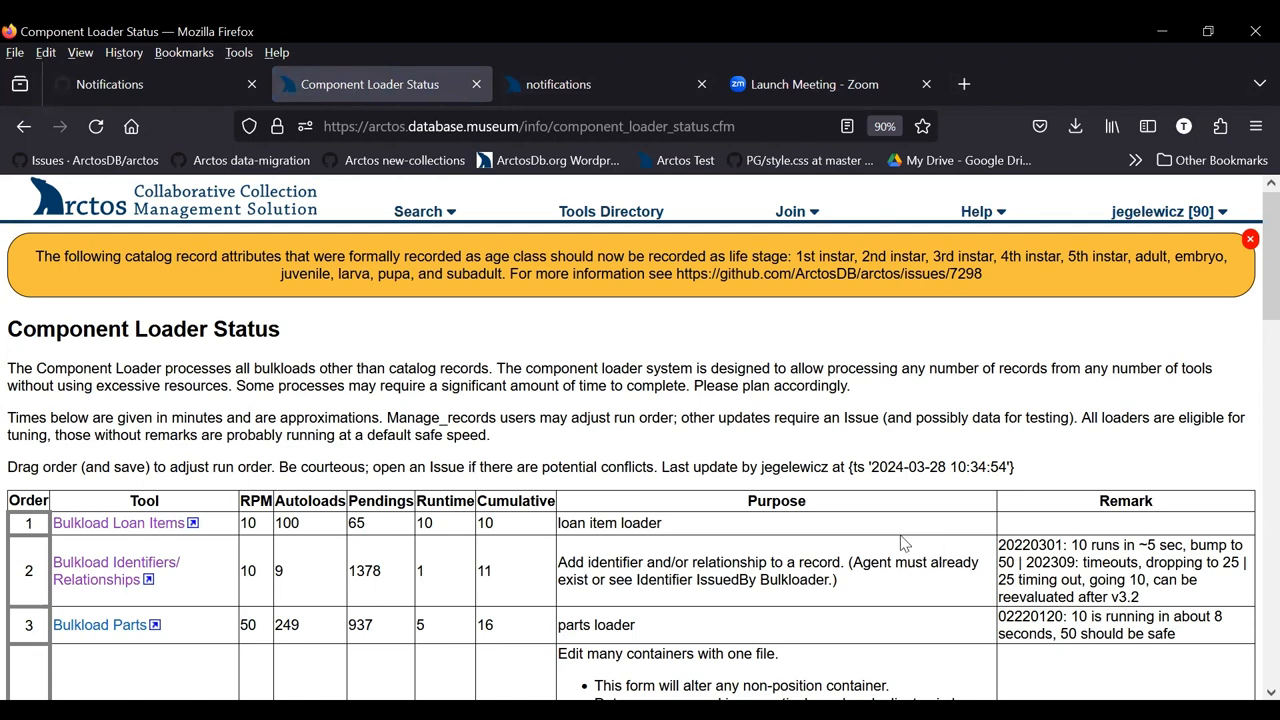
pyautogui.scroll(-1, 888, 535)
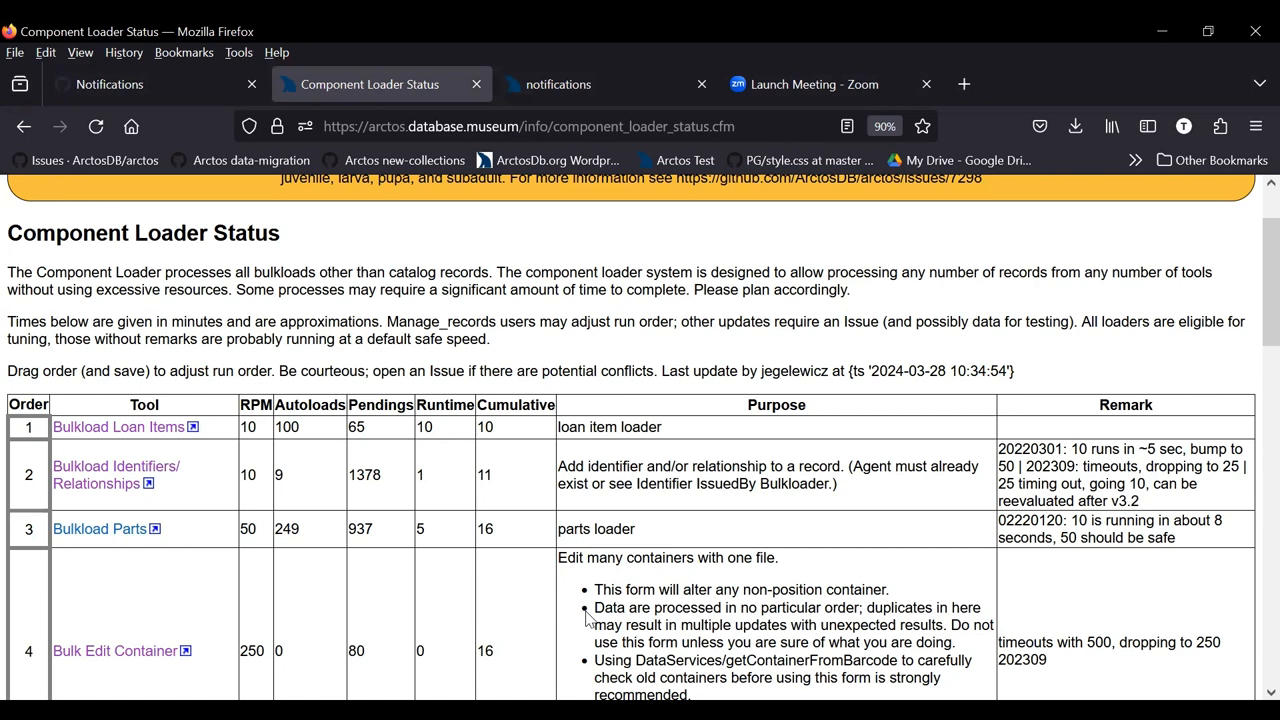
pyautogui.scroll(-3, 525, 580)
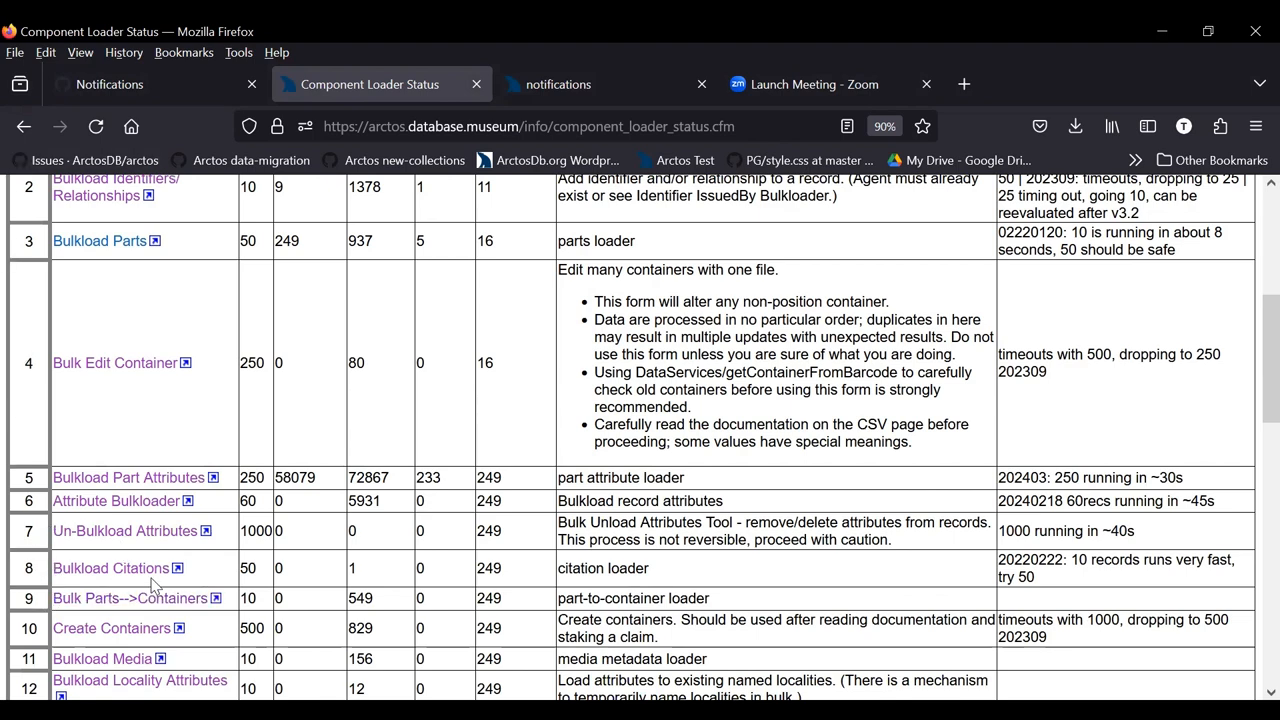
pyautogui.scroll(3, 110, 580)
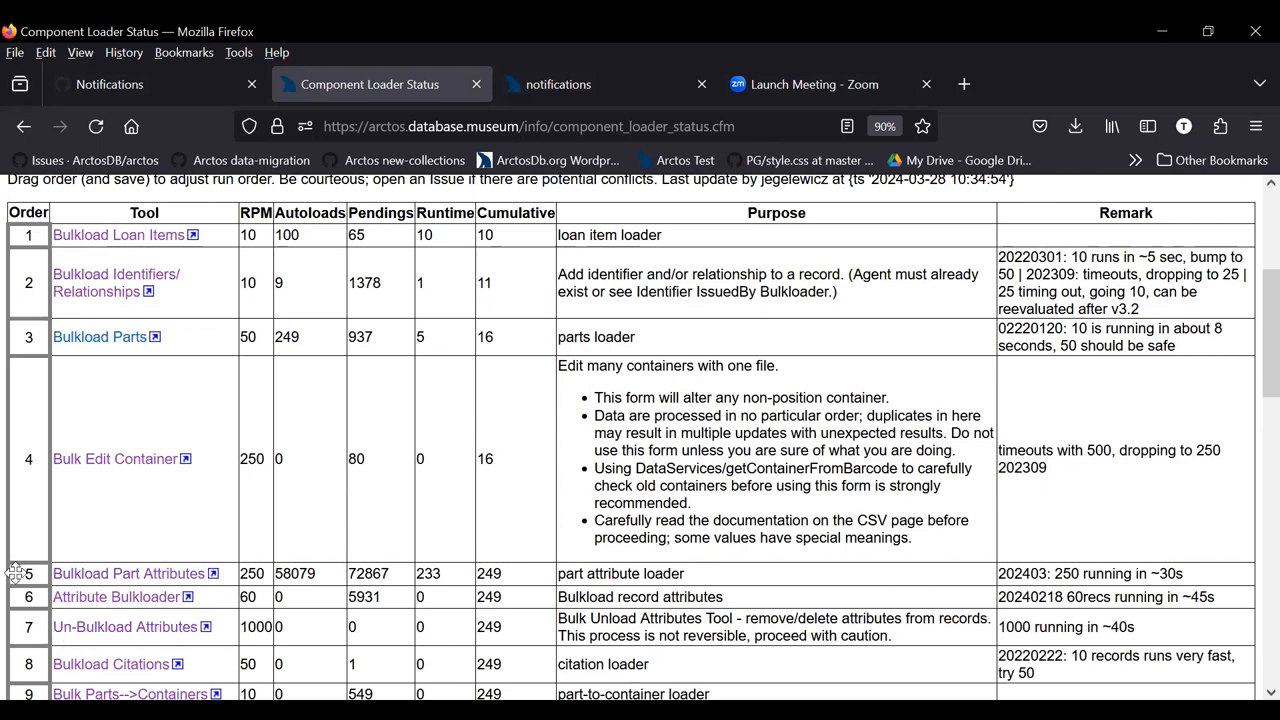
# Step: Move the Bulkload Part Attributes row up to run right after Bulkload Parts
pyautogui.moveTo(16, 573); pyautogui.dragTo(40, 358)
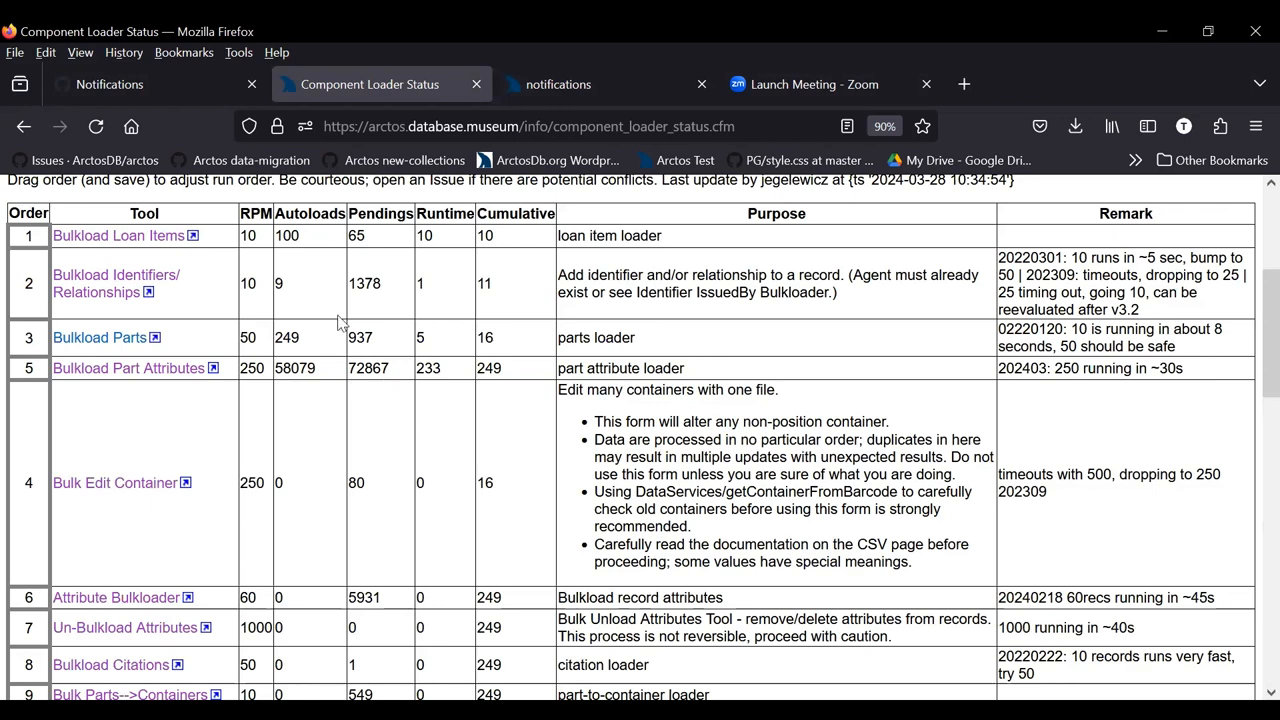
# Step: View the Bulkload Loan Items tool in a new tab, then return to Component Loader Status
pyautogui.click(120, 236)
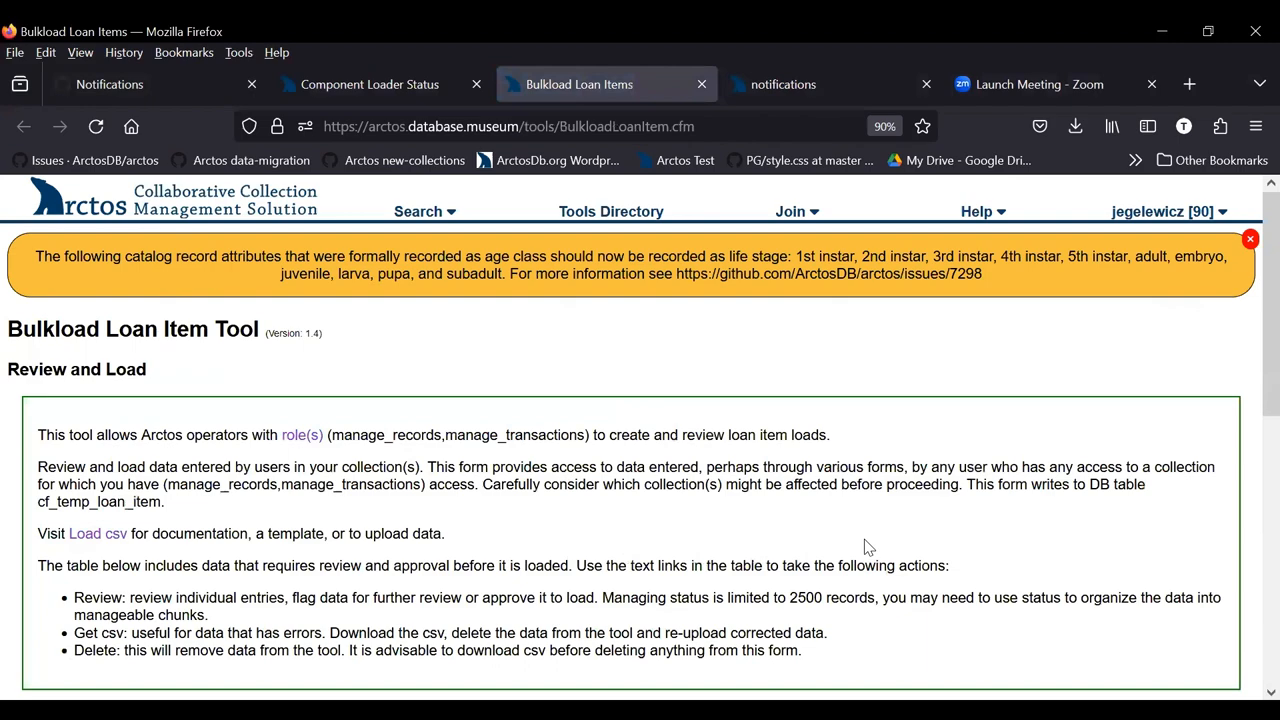
pyautogui.scroll(-3, 980, 515)
pyautogui.scroll(-3, 999, 503)
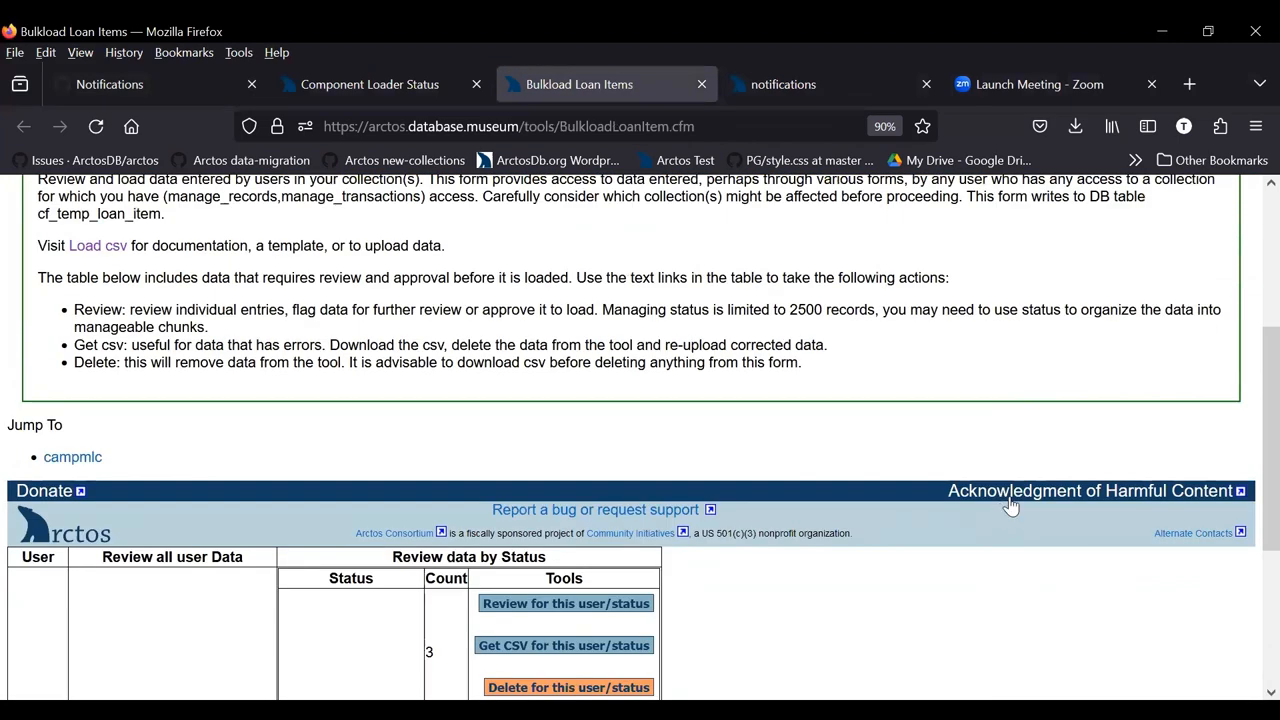
pyautogui.scroll(-3, 1110, 558)
pyautogui.scroll(-2, 1110, 558)
pyautogui.scroll(-1, 1110, 558)
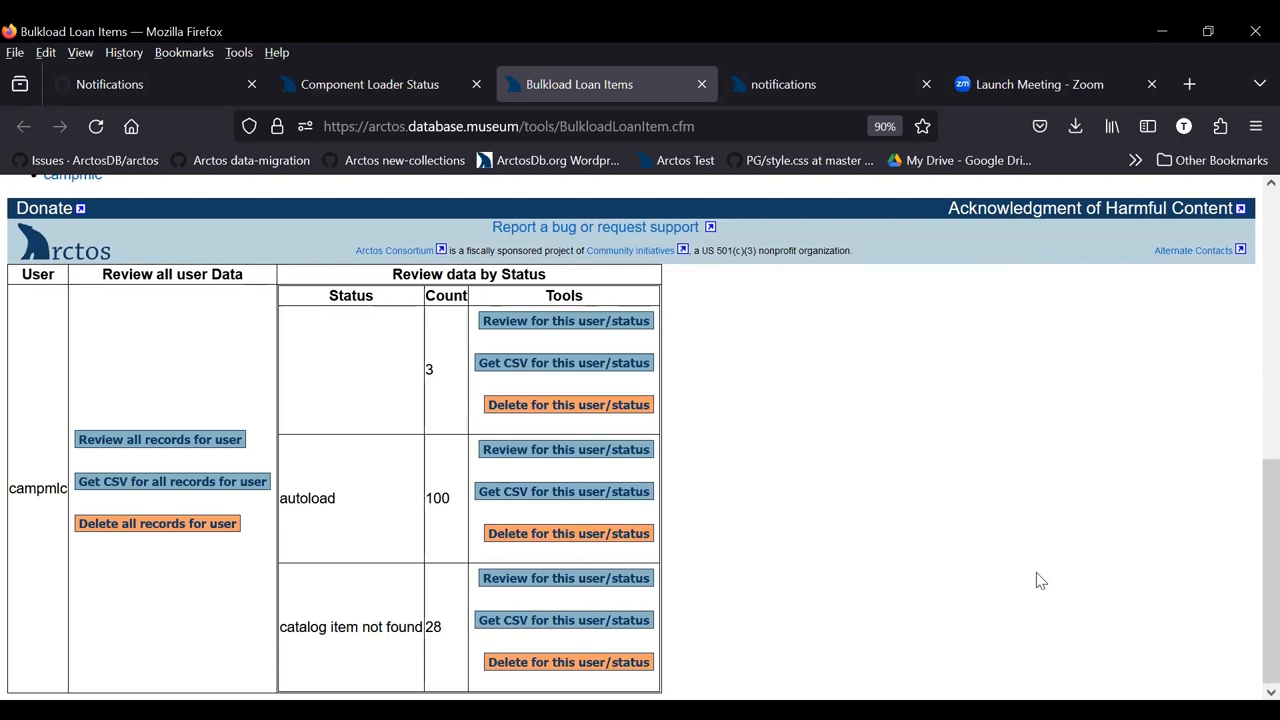
pyautogui.scroll(2, 1036, 572)
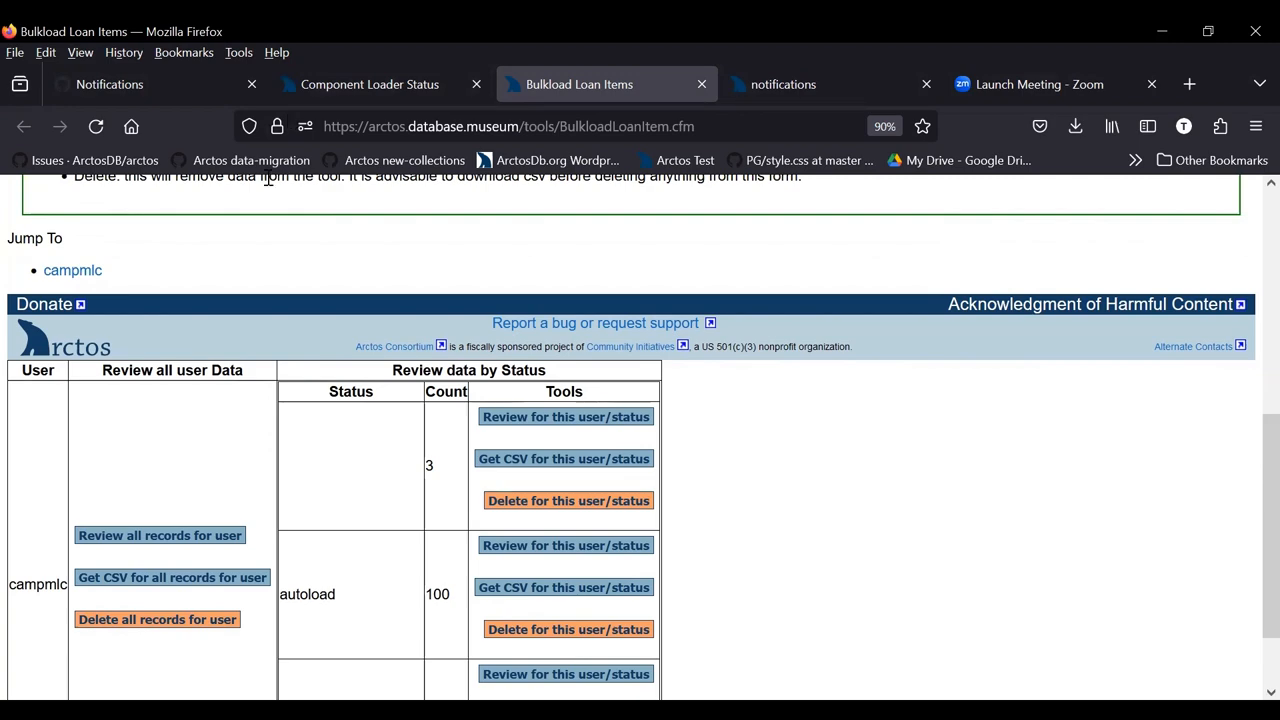
pyautogui.click(370, 84)
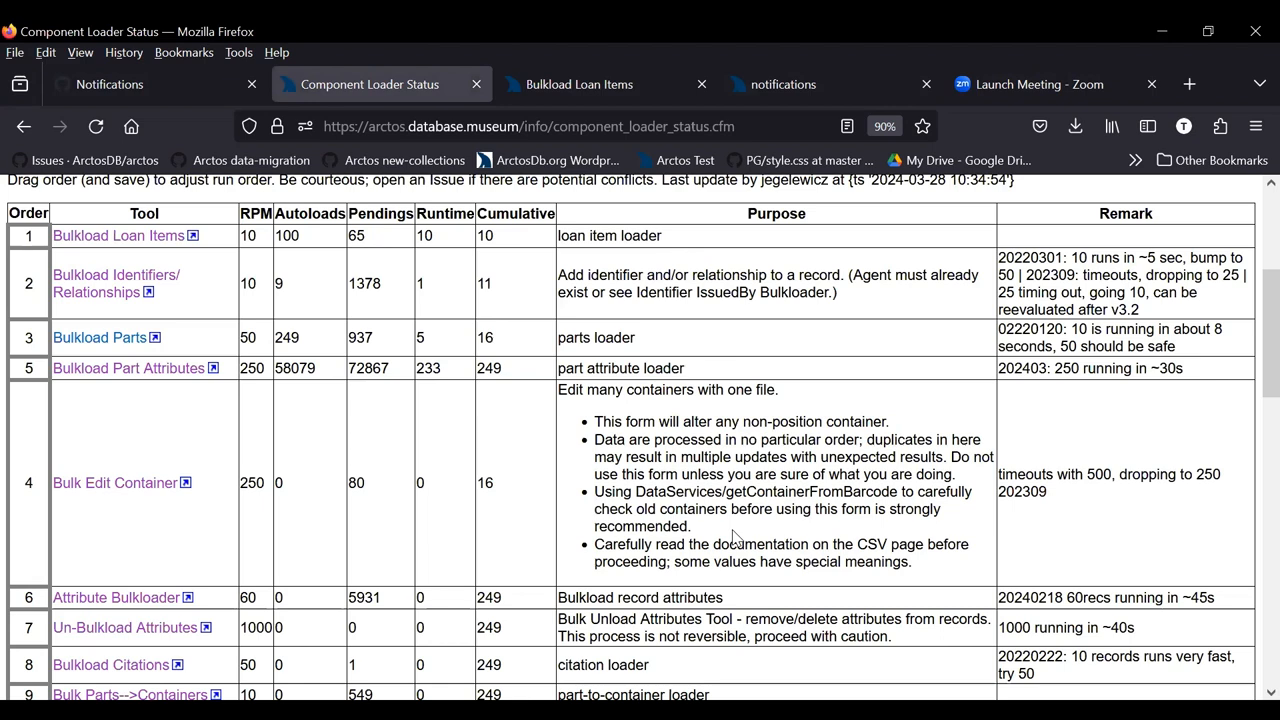
pyautogui.moveTo(1270, 330); pyautogui.dragTo(1270, 640)
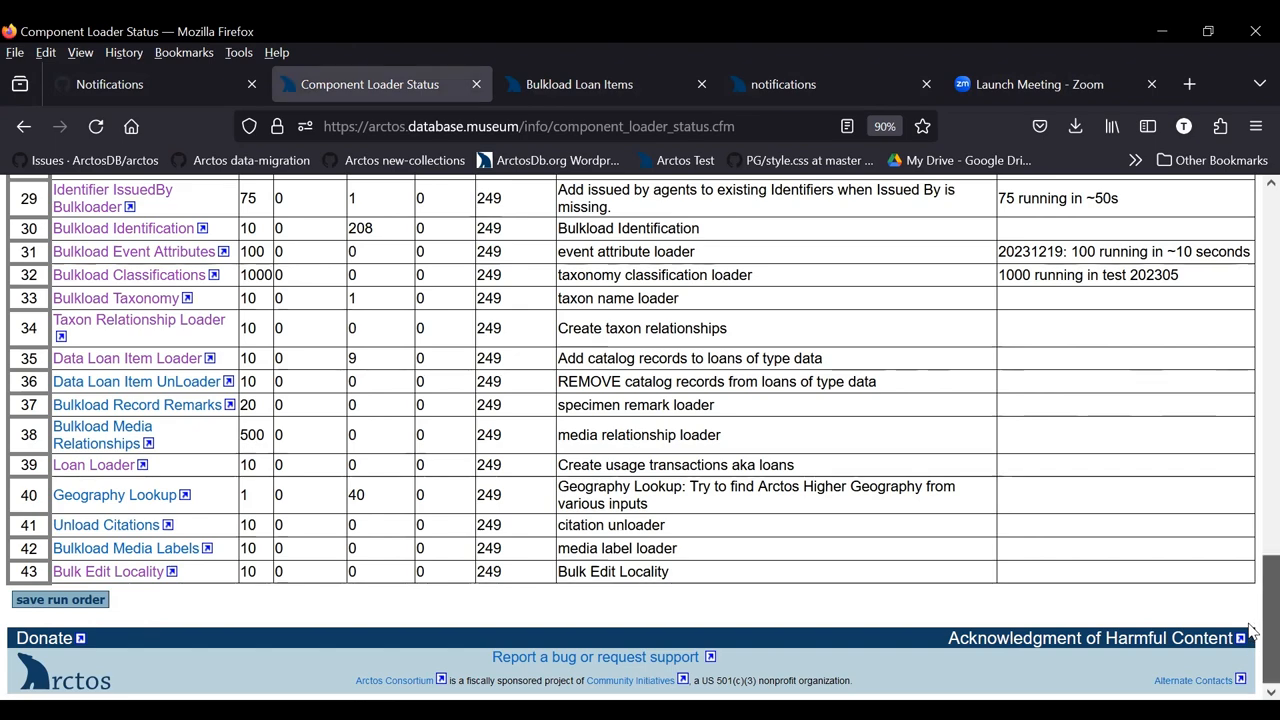
pyautogui.moveTo(1253, 632); pyautogui.dragTo(1253, 318)
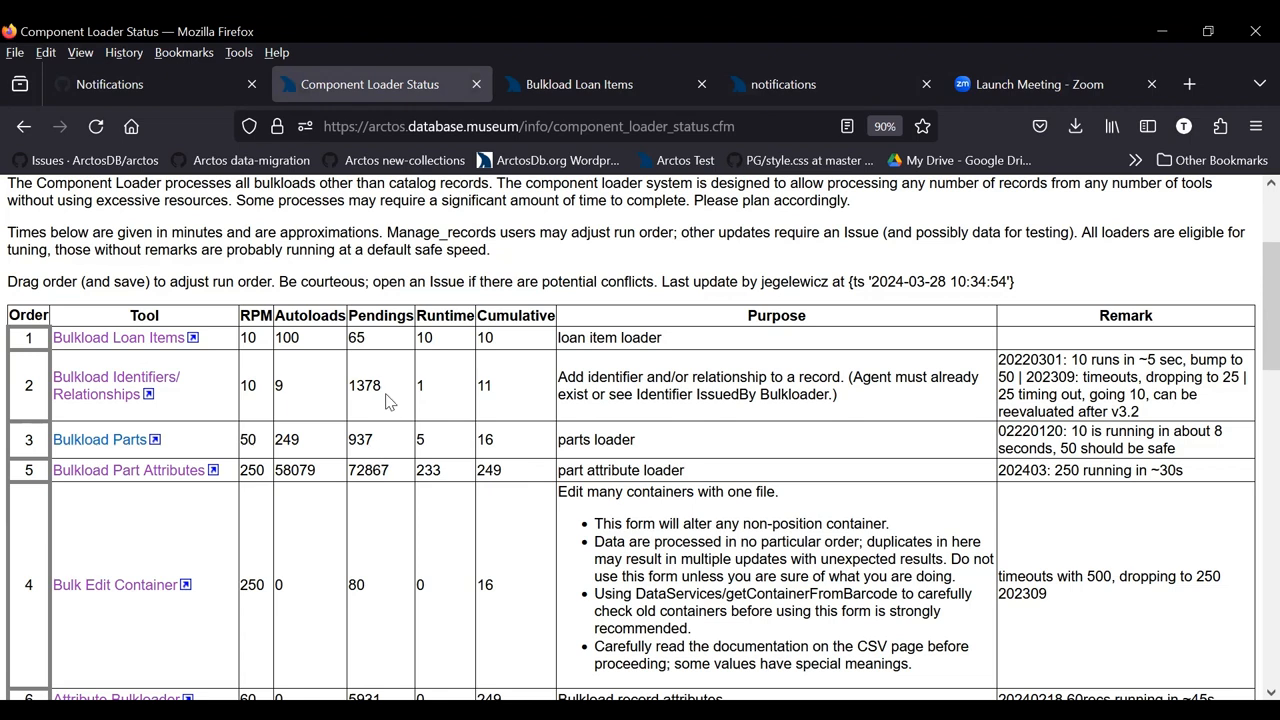
# Step: Return to the Bulkload Loan Items page to review the per-user status counts
pyautogui.click(585, 84)
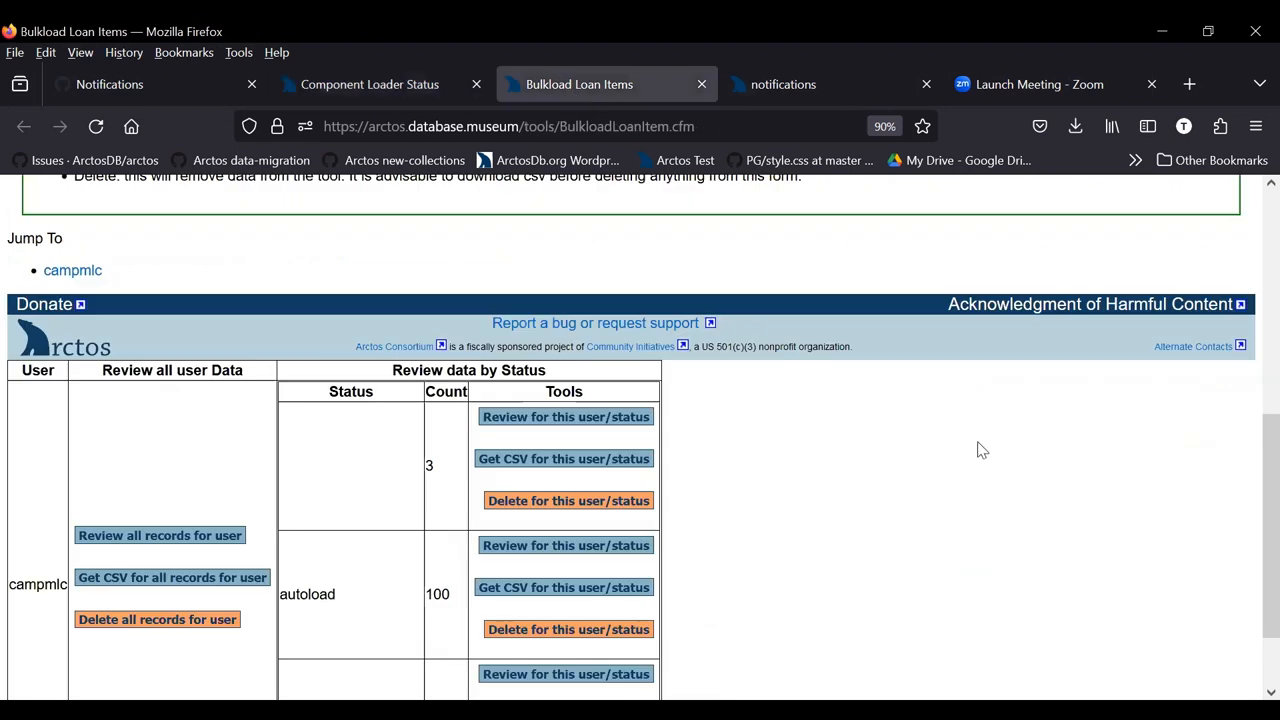
pyautogui.scroll(-1, 980, 450)
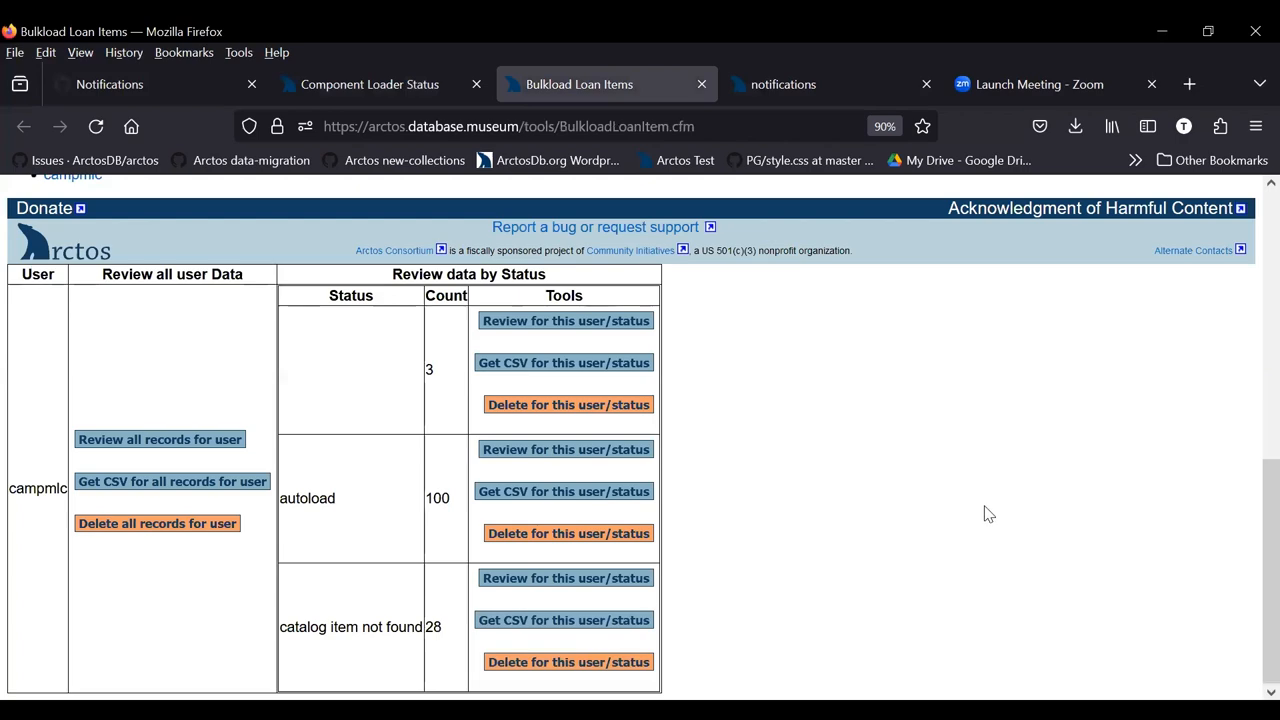
# Step: Return to the Notifications page and show the account pages menu
pyautogui.click(811, 93)
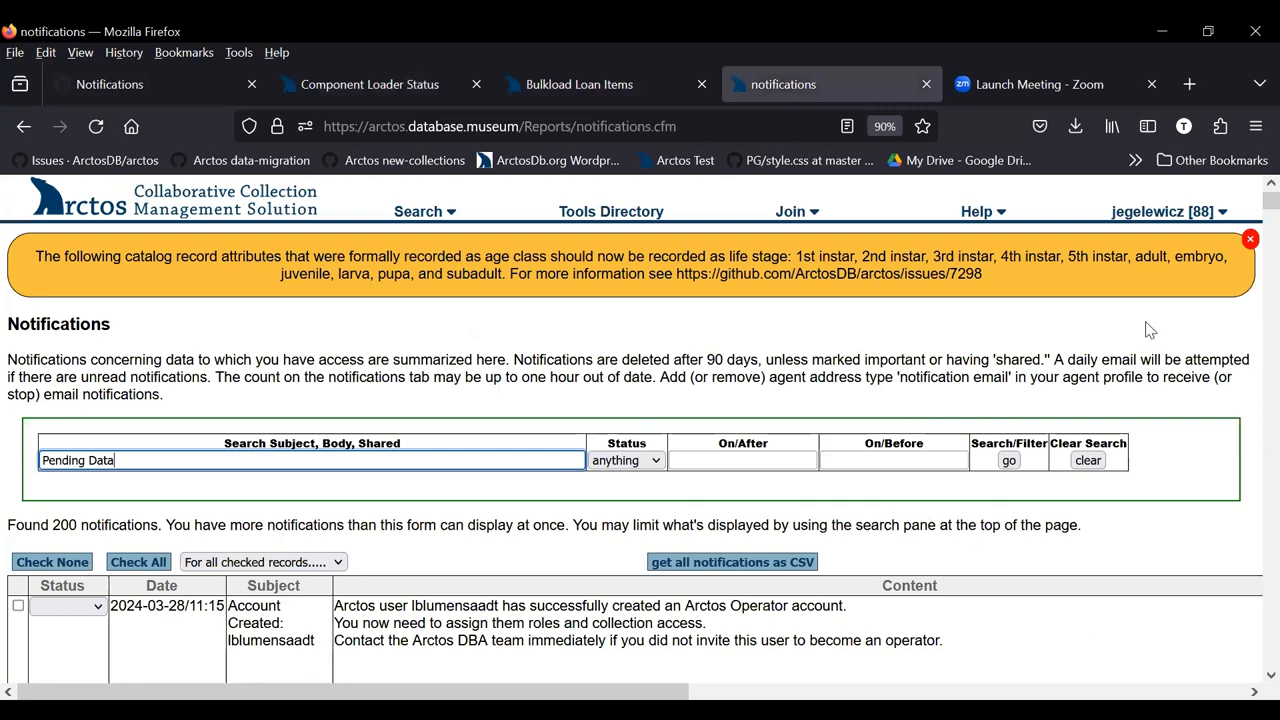
pyautogui.click(1168, 211)
pyautogui.scroll(-2, 1115, 640)
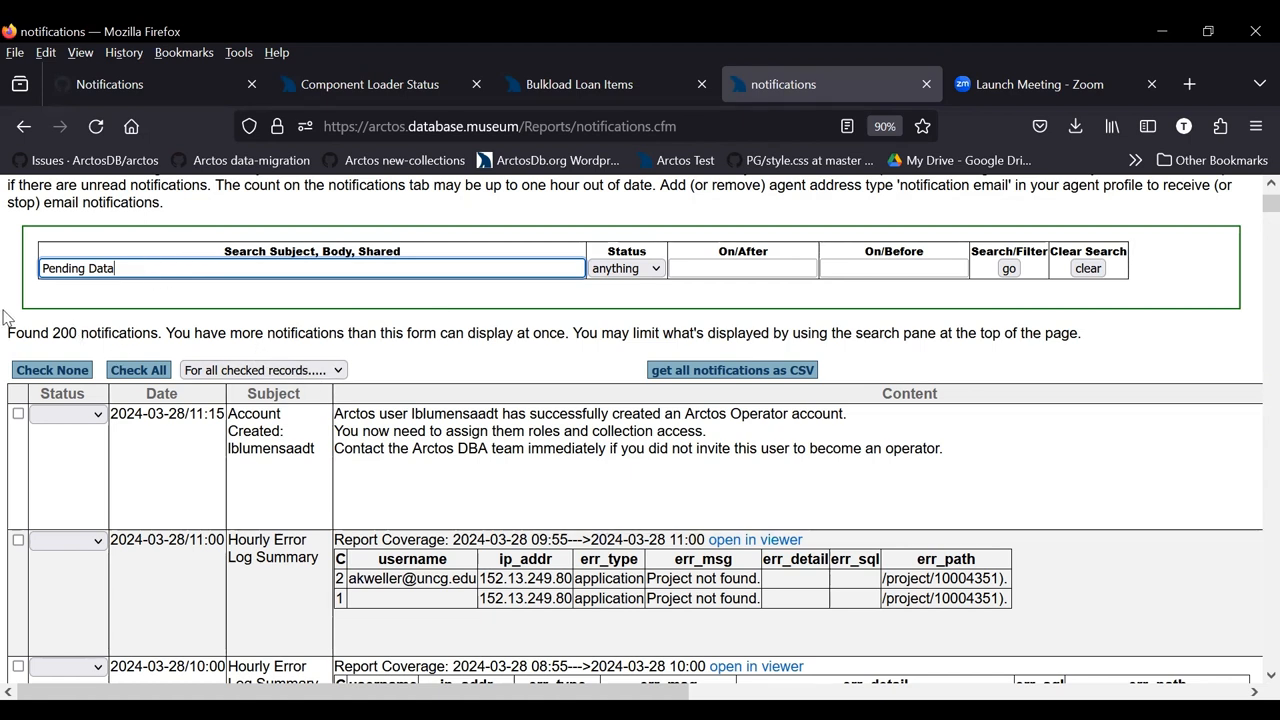
# Step: Apply the 'Pending Data' search filter, narrowing the list to 3 notifications
pyautogui.click(1009, 268)
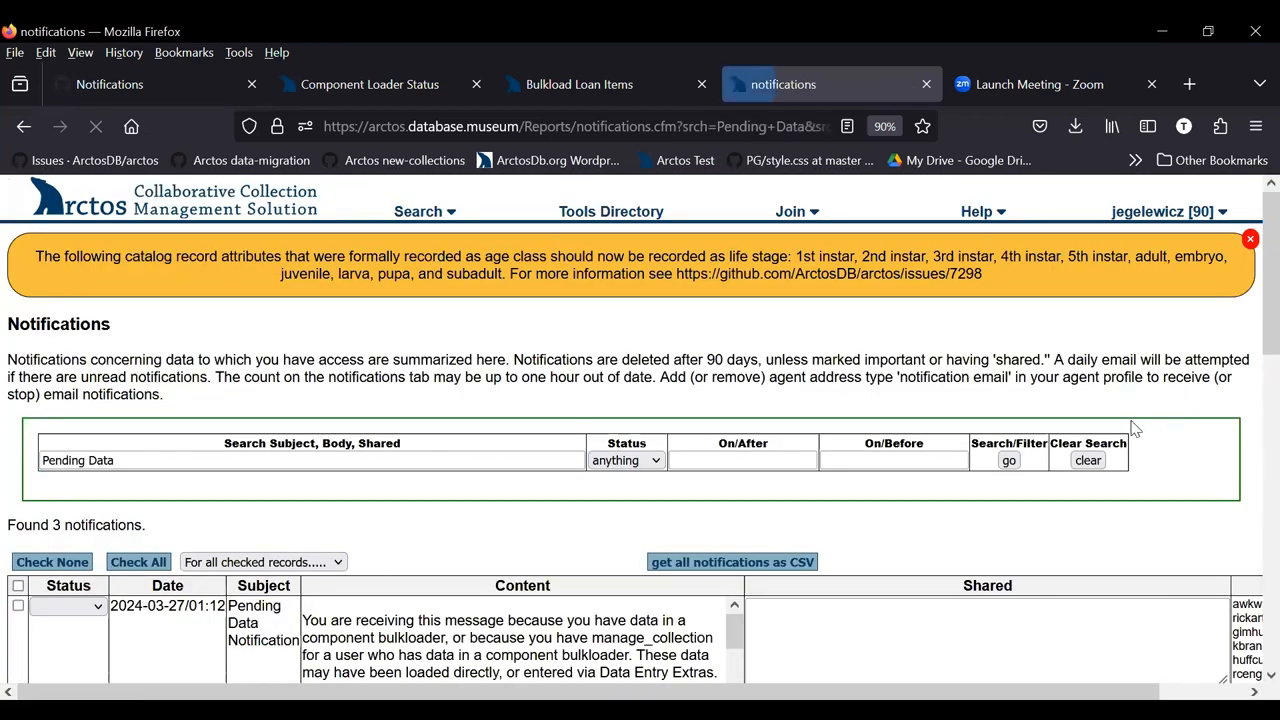
pyautogui.scroll(-3, 1135, 428)
pyautogui.scroll(-2, 1125, 458)
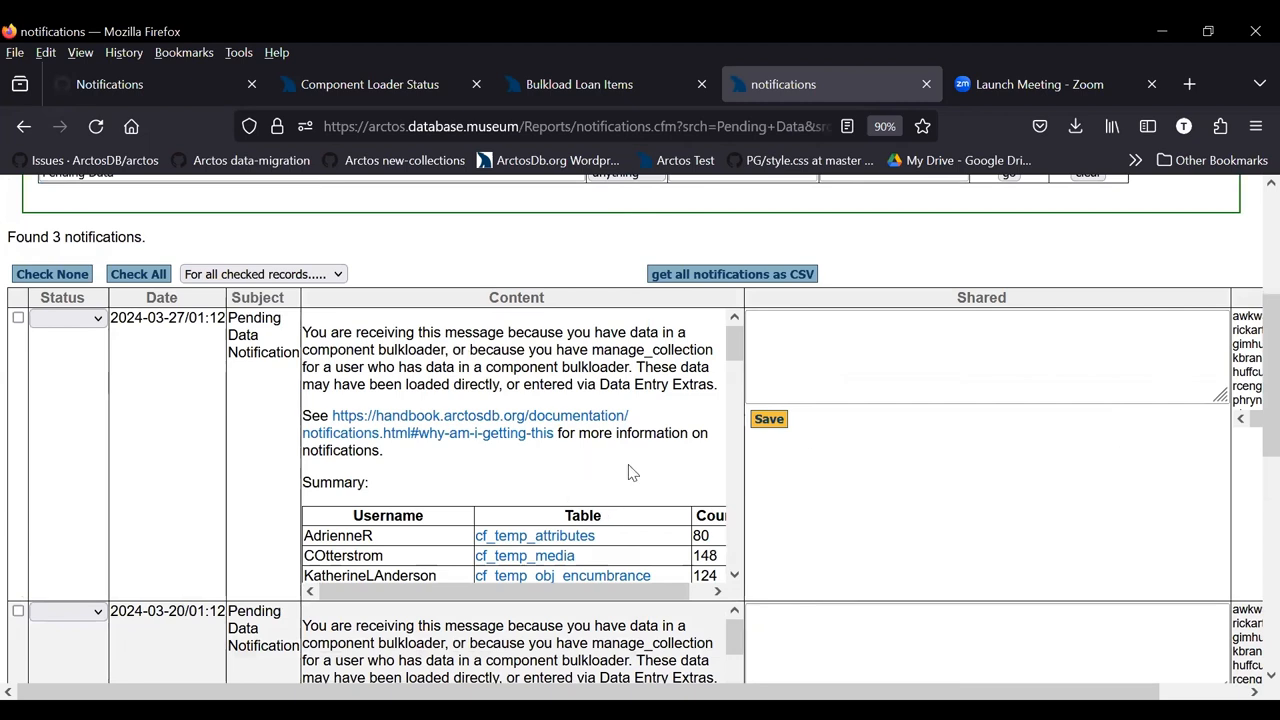
pyautogui.scroll(-1, 630, 472)
pyautogui.scroll(-3, 630, 472)
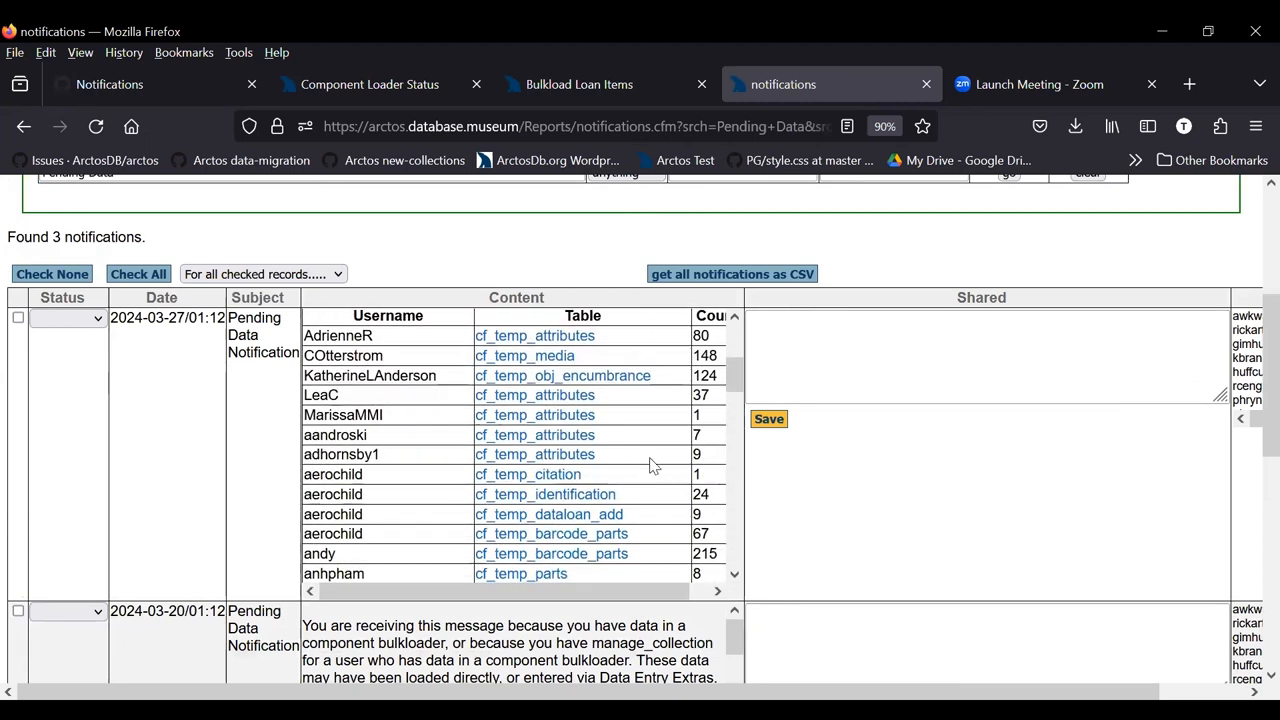
pyautogui.scroll(-3, 672, 440)
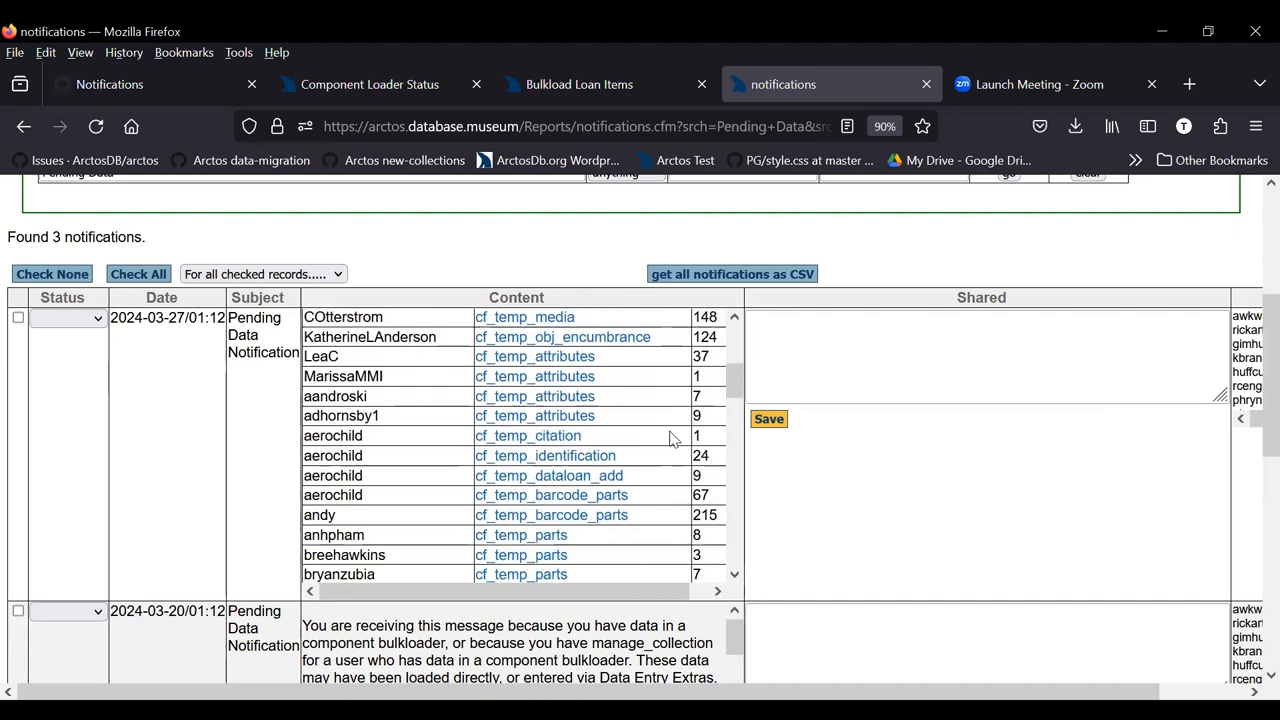
pyautogui.scroll(-3, 672, 440)
pyautogui.scroll(-3, 672, 442)
pyautogui.scroll(-3, 672, 442)
pyautogui.scroll(-3, 672, 442)
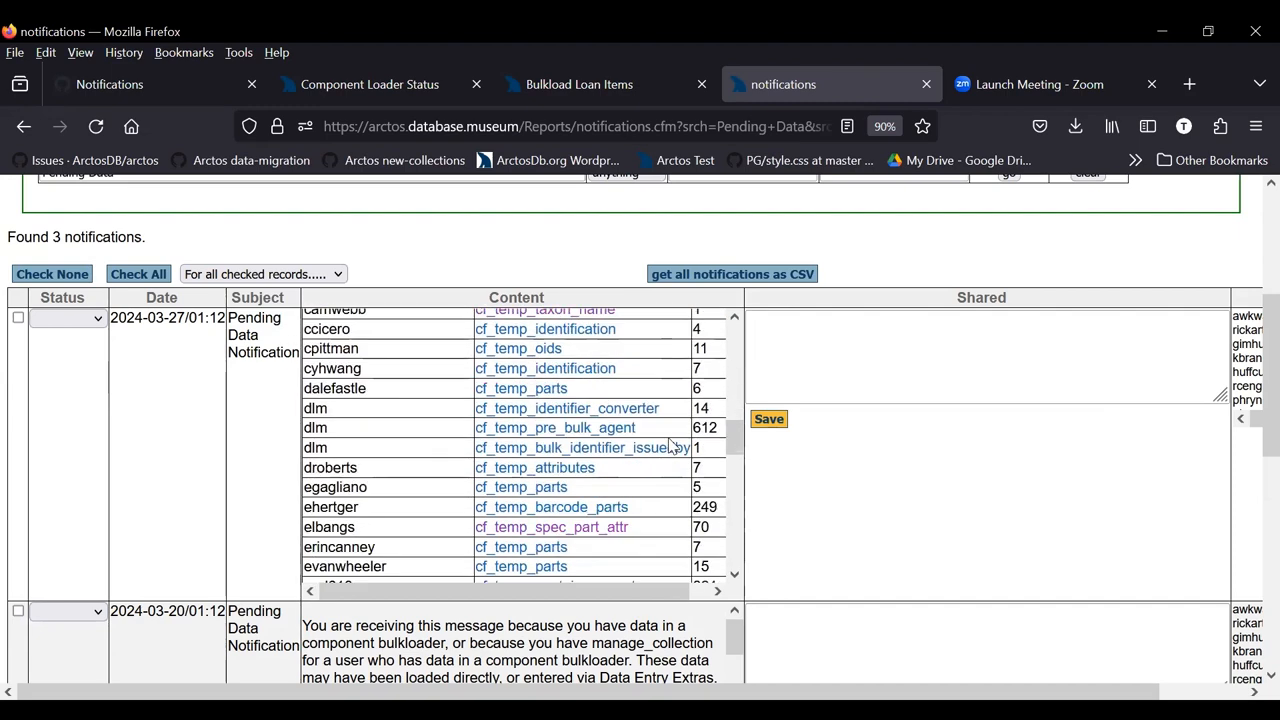
pyautogui.scroll(-3, 672, 442)
pyautogui.scroll(-3, 672, 447)
pyautogui.scroll(-3, 672, 447)
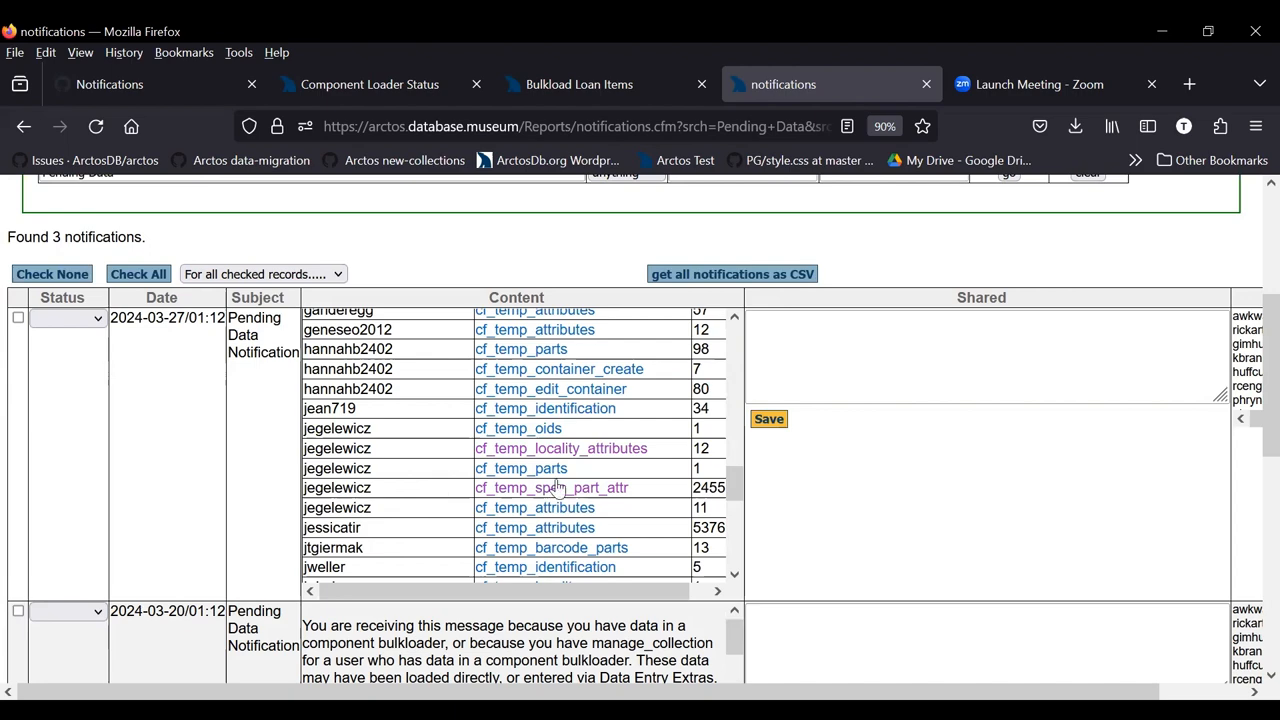
pyautogui.scroll(1, 960, 495)
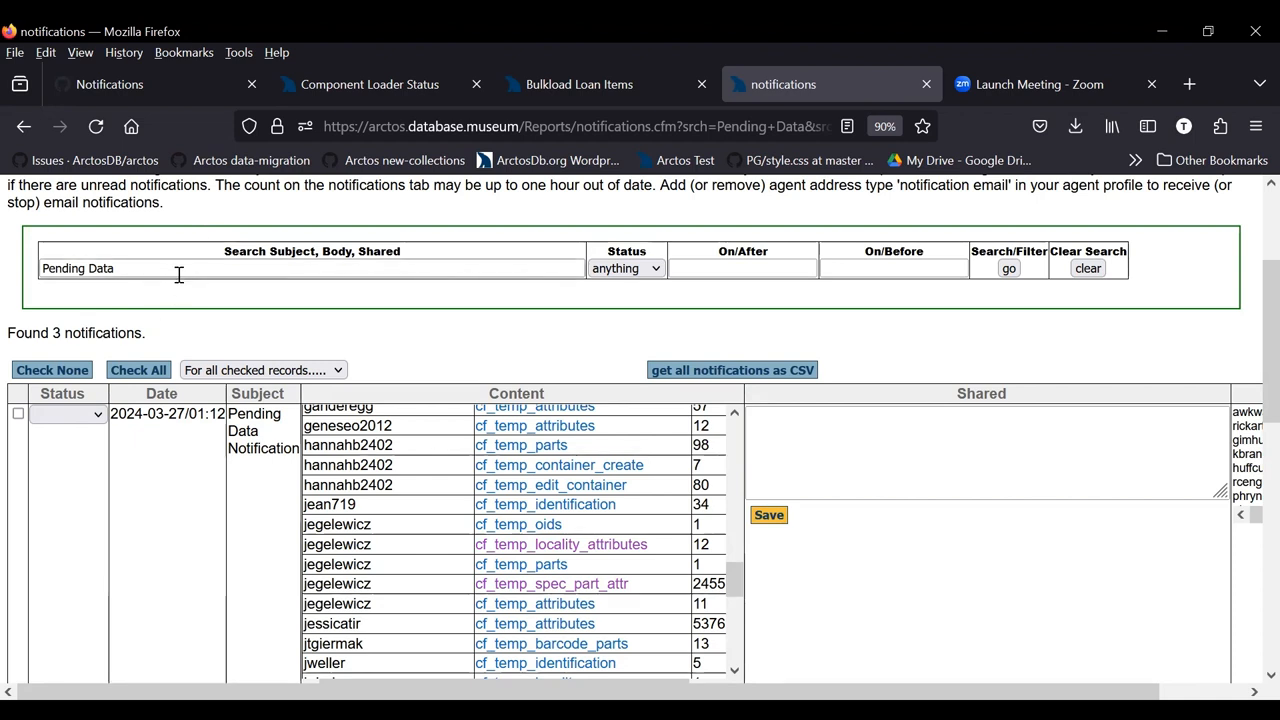
pyautogui.click(313, 333)
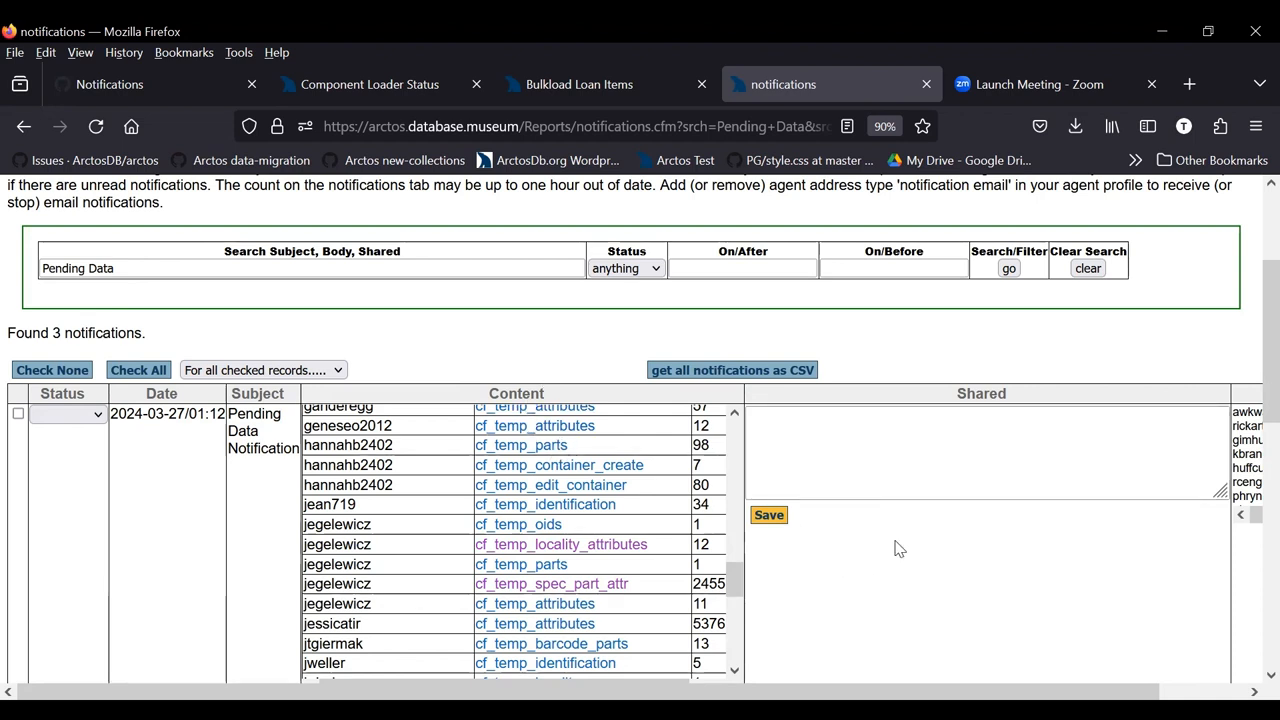
pyautogui.tripleClick(73, 270)
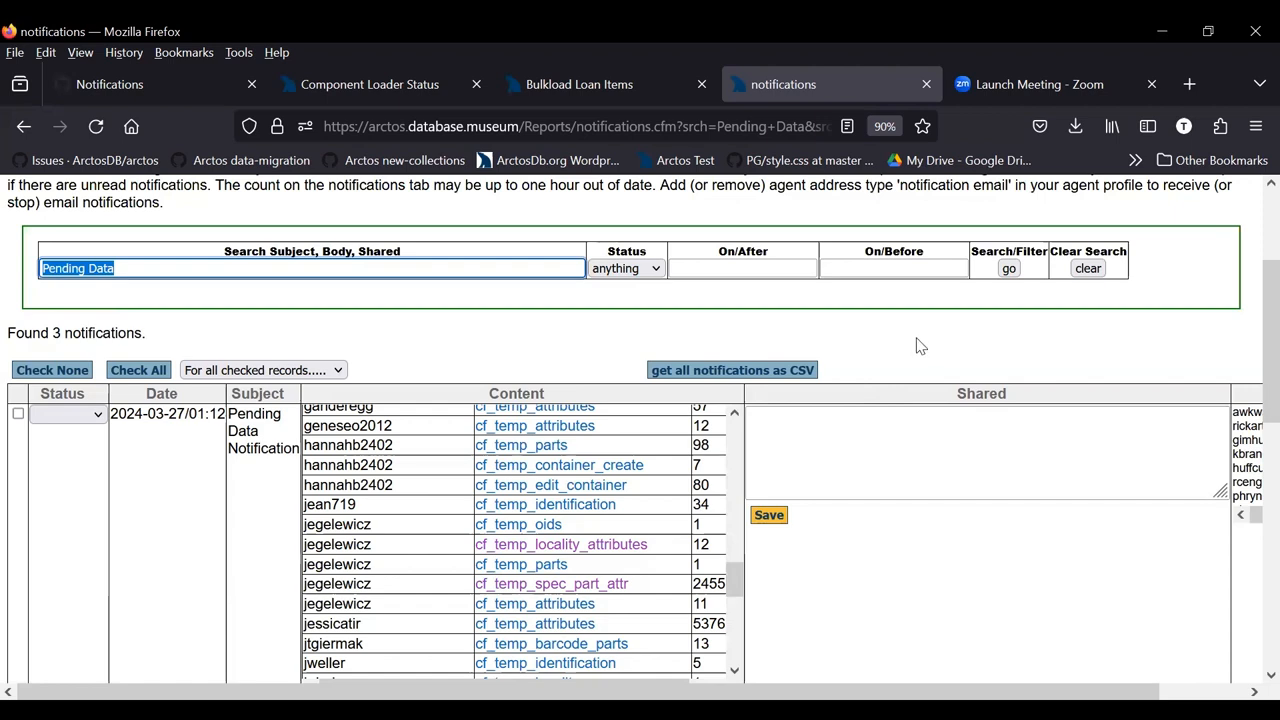
pyautogui.scroll(5, 920, 342)
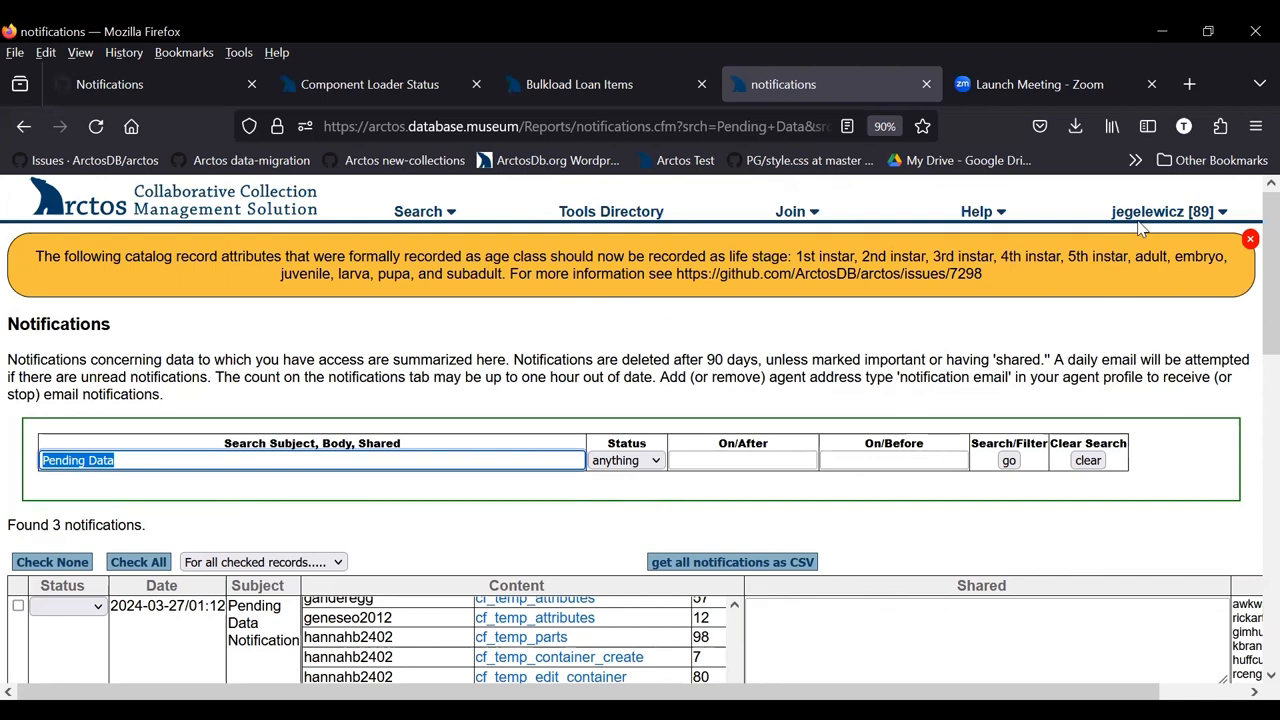
pyautogui.moveTo(1163, 212)
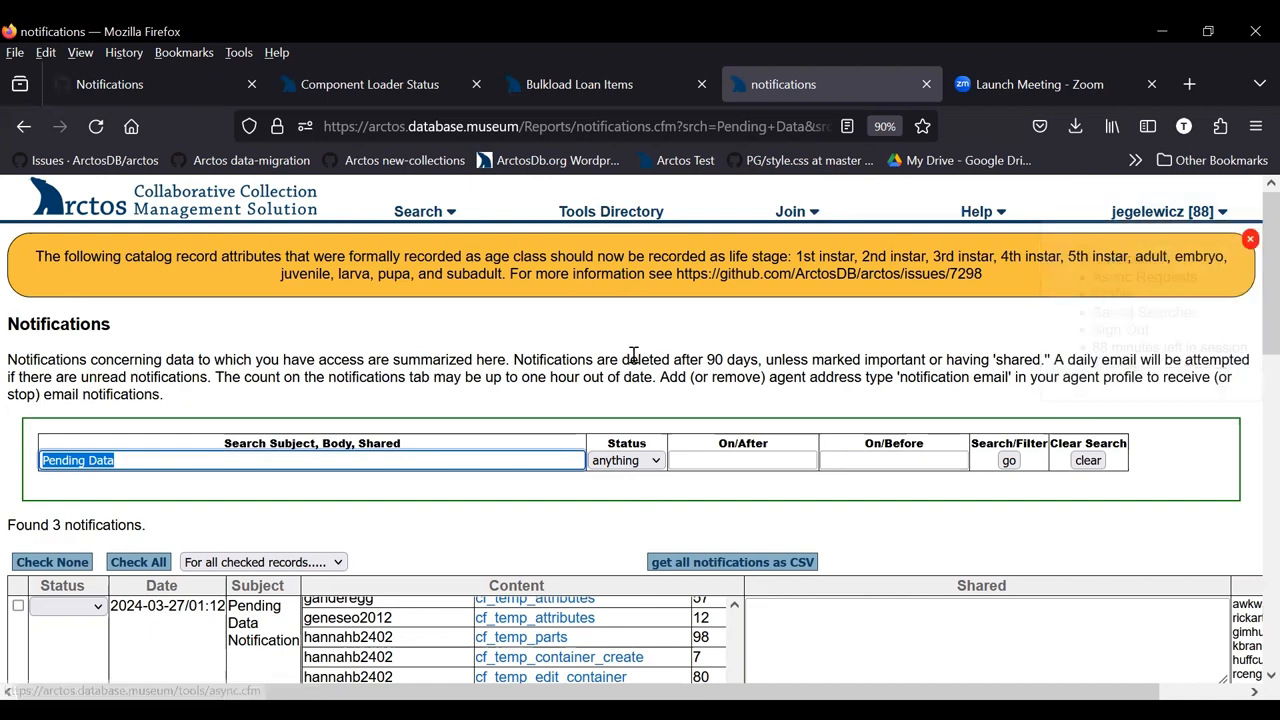
pyautogui.scroll(-2, 950, 420)
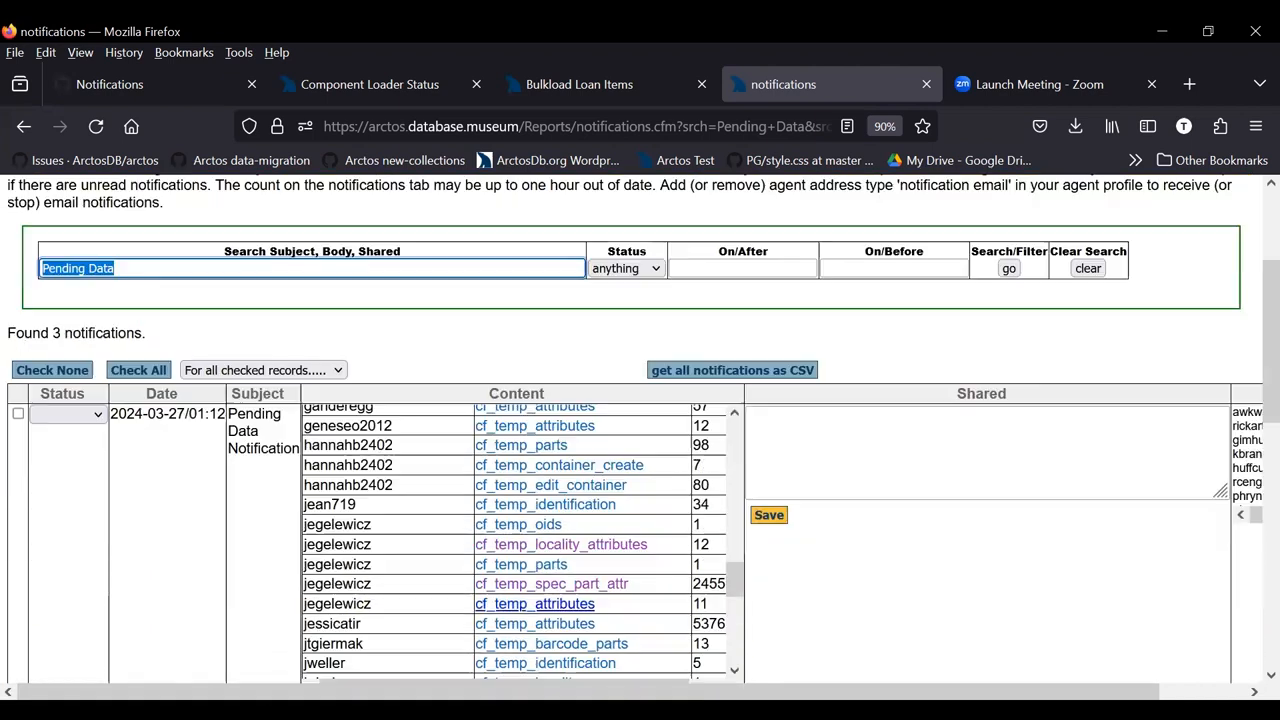
pyautogui.scroll(1, 1110, 617)
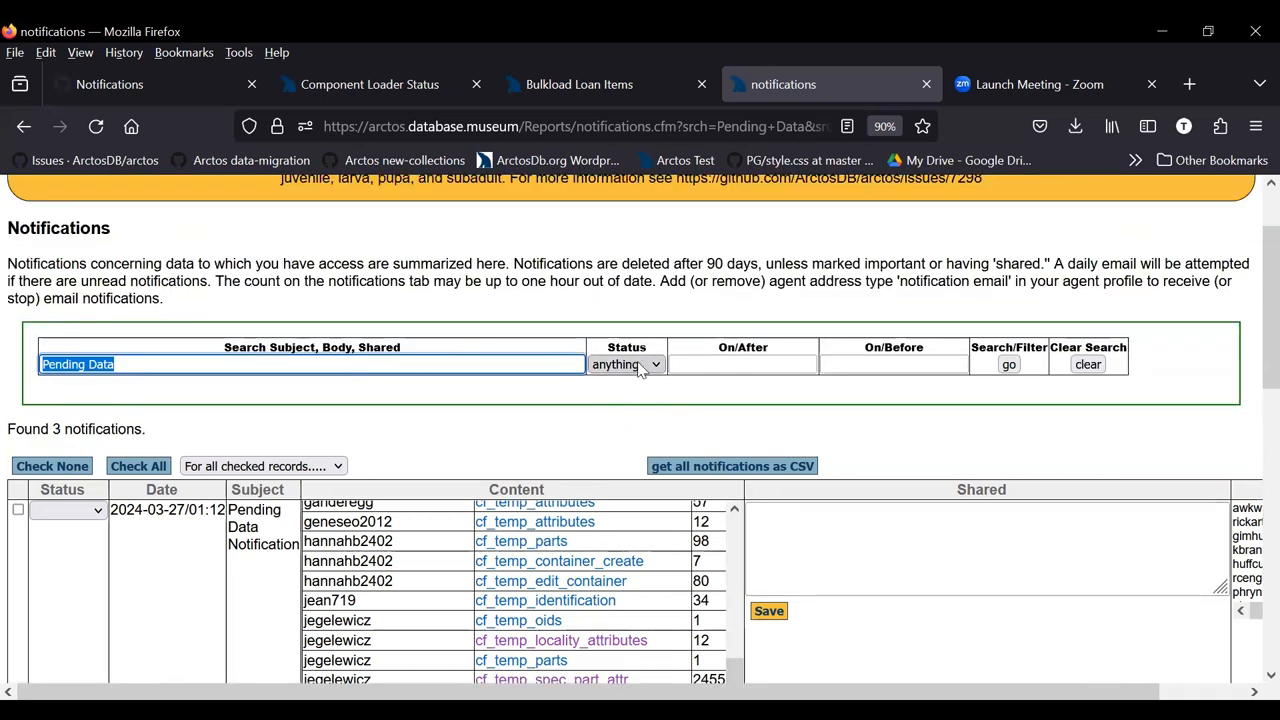
pyautogui.click(641, 368)
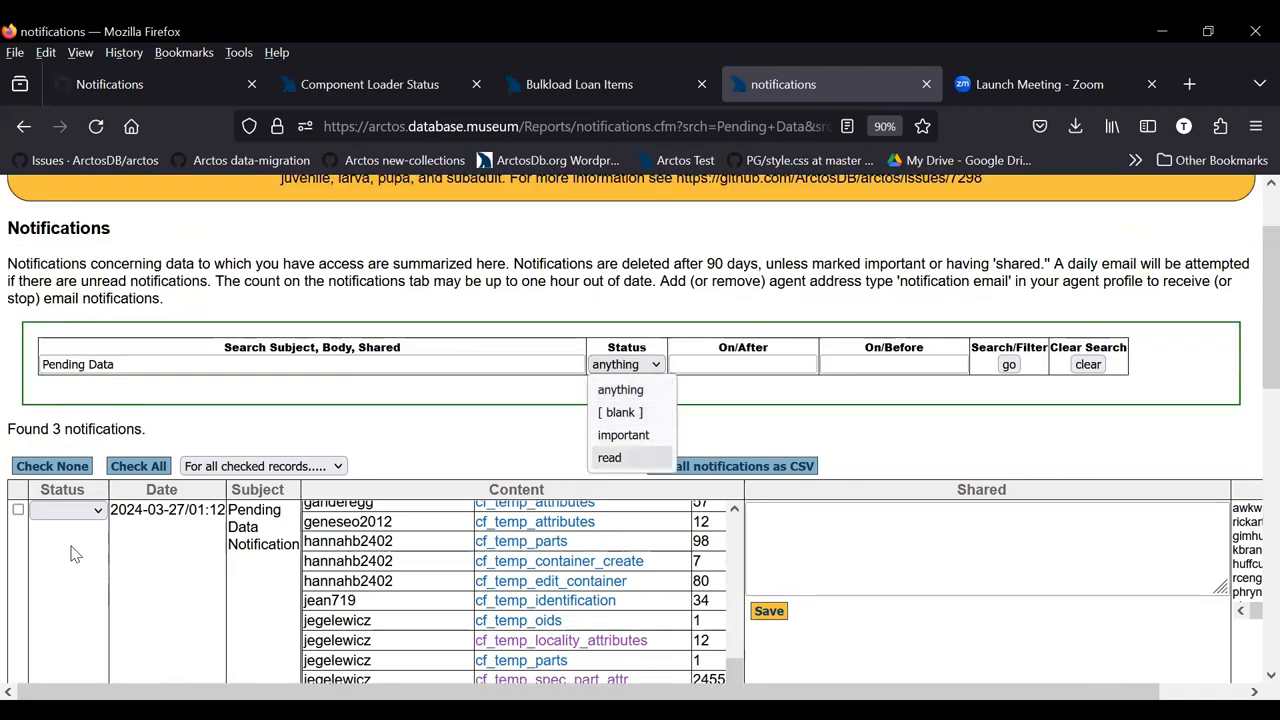
pyautogui.click(83, 512)
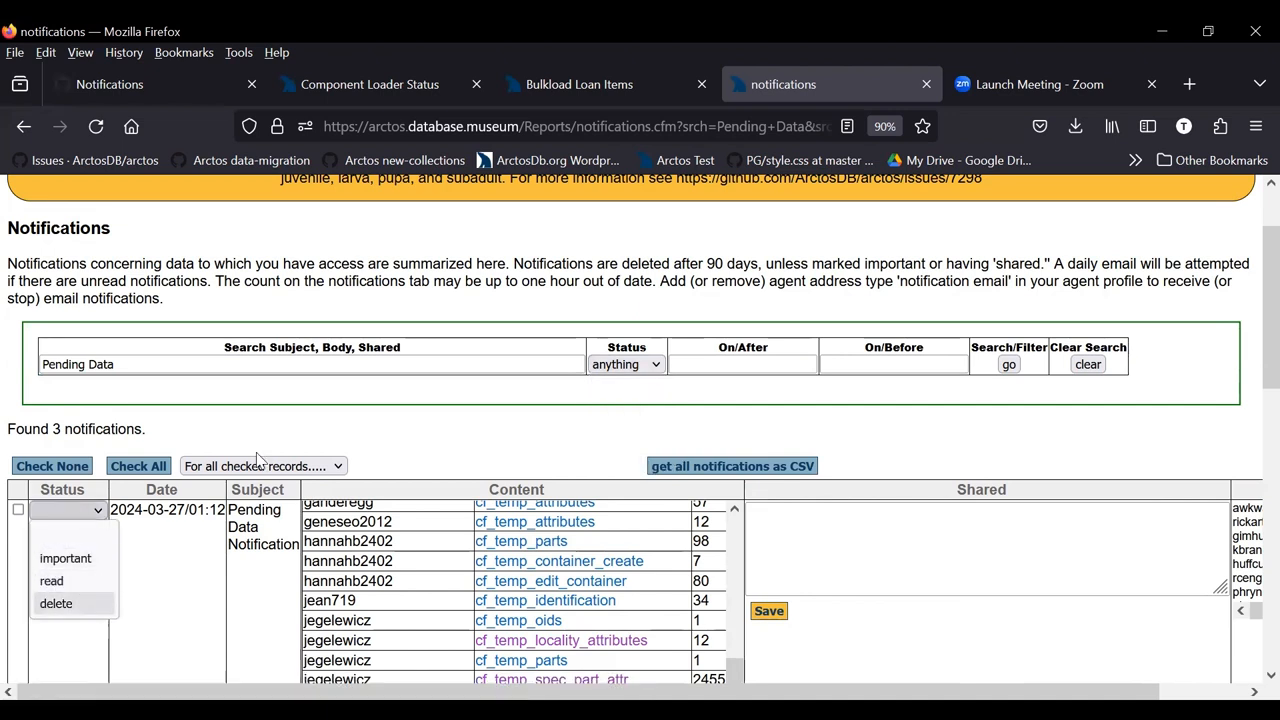
pyautogui.click(490, 445)
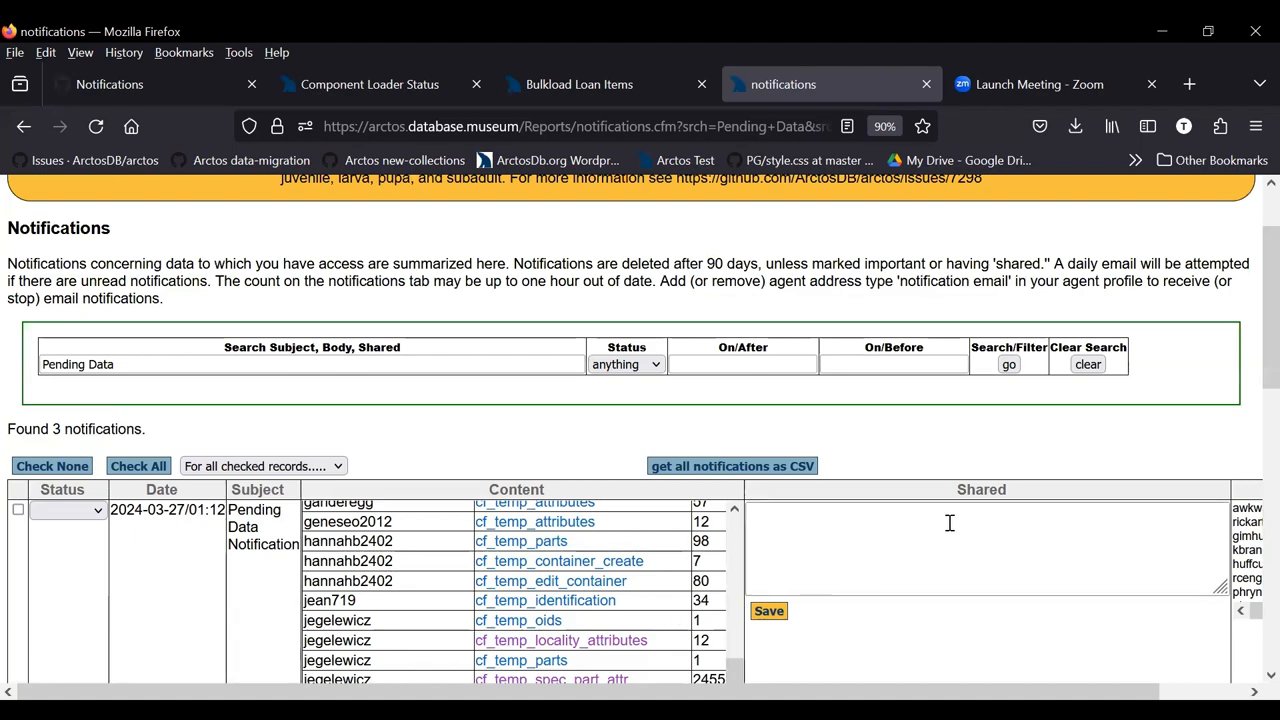
pyautogui.scroll(-5, 976, 539)
pyautogui.scroll(-3, 976, 539)
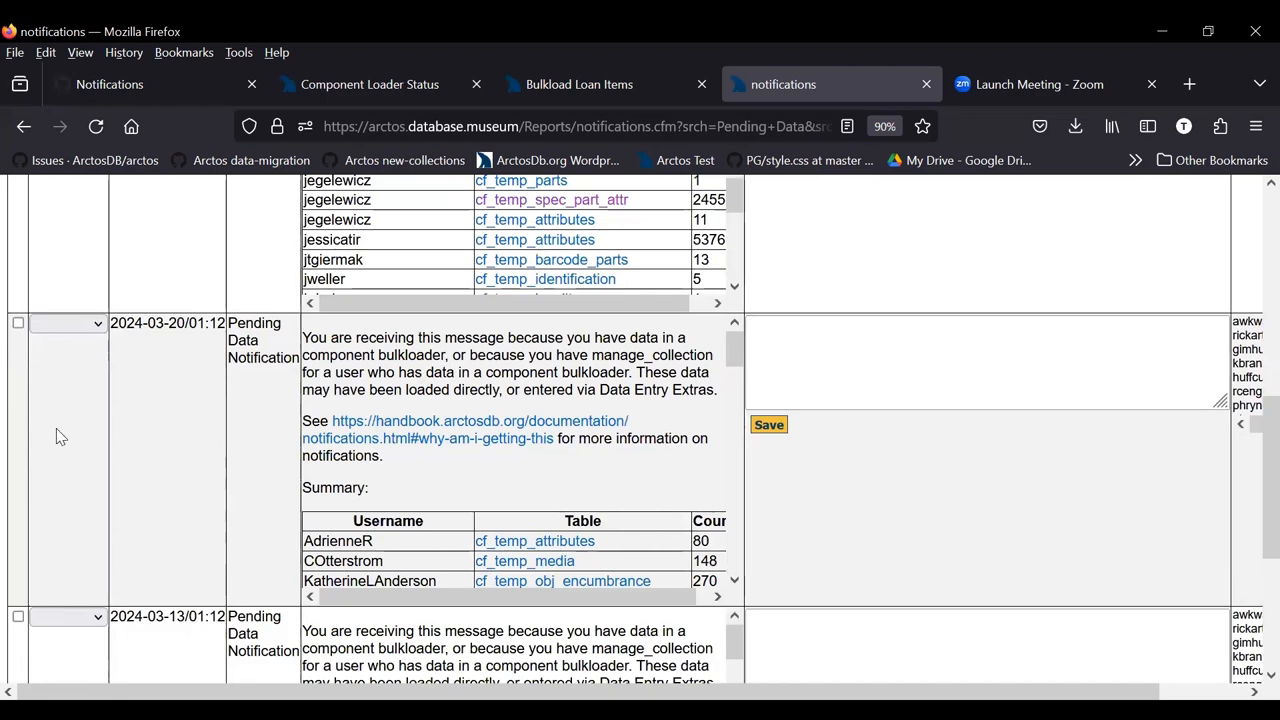
pyautogui.scroll(3, 997, 395)
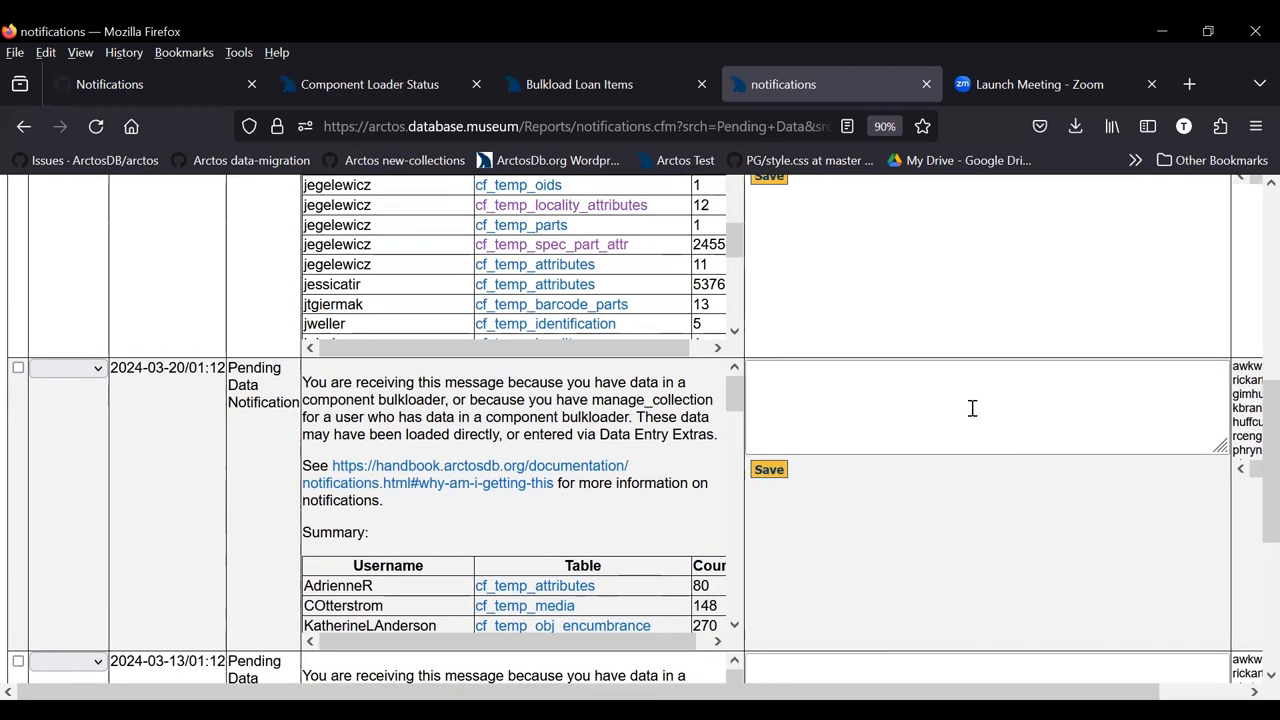
pyautogui.scroll(3, 997, 395)
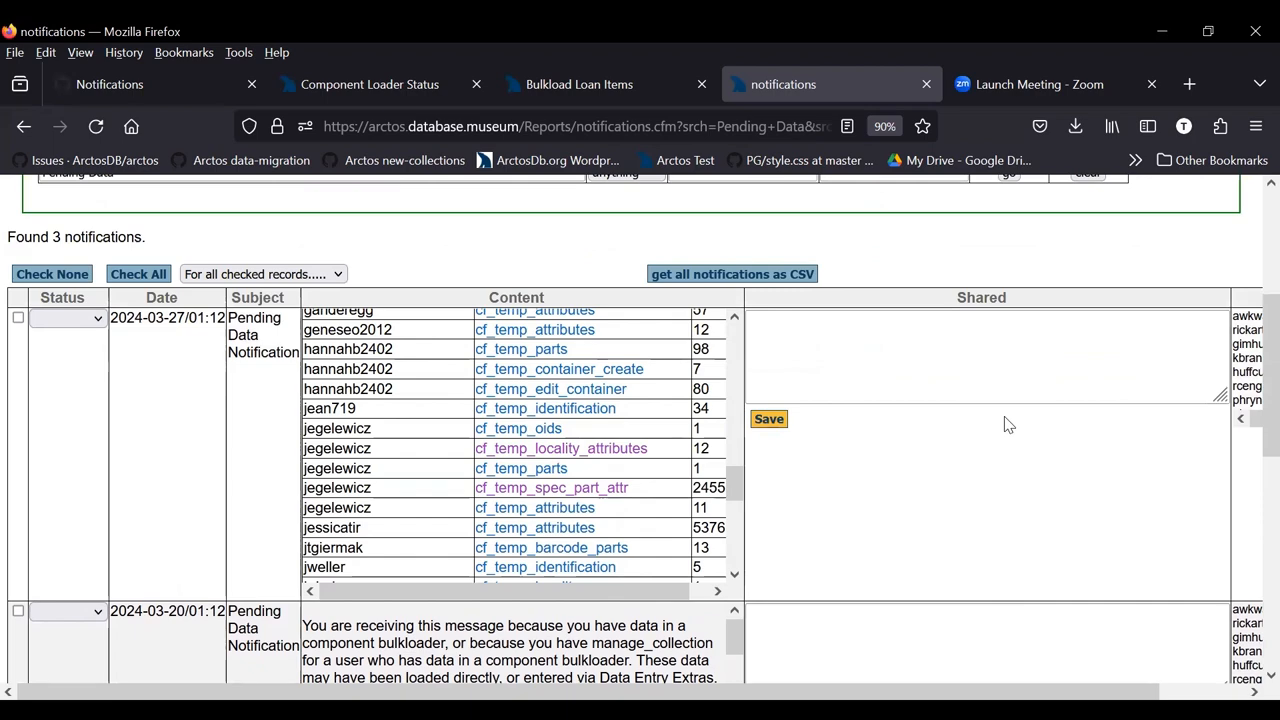
pyautogui.scroll(3, 1004, 431)
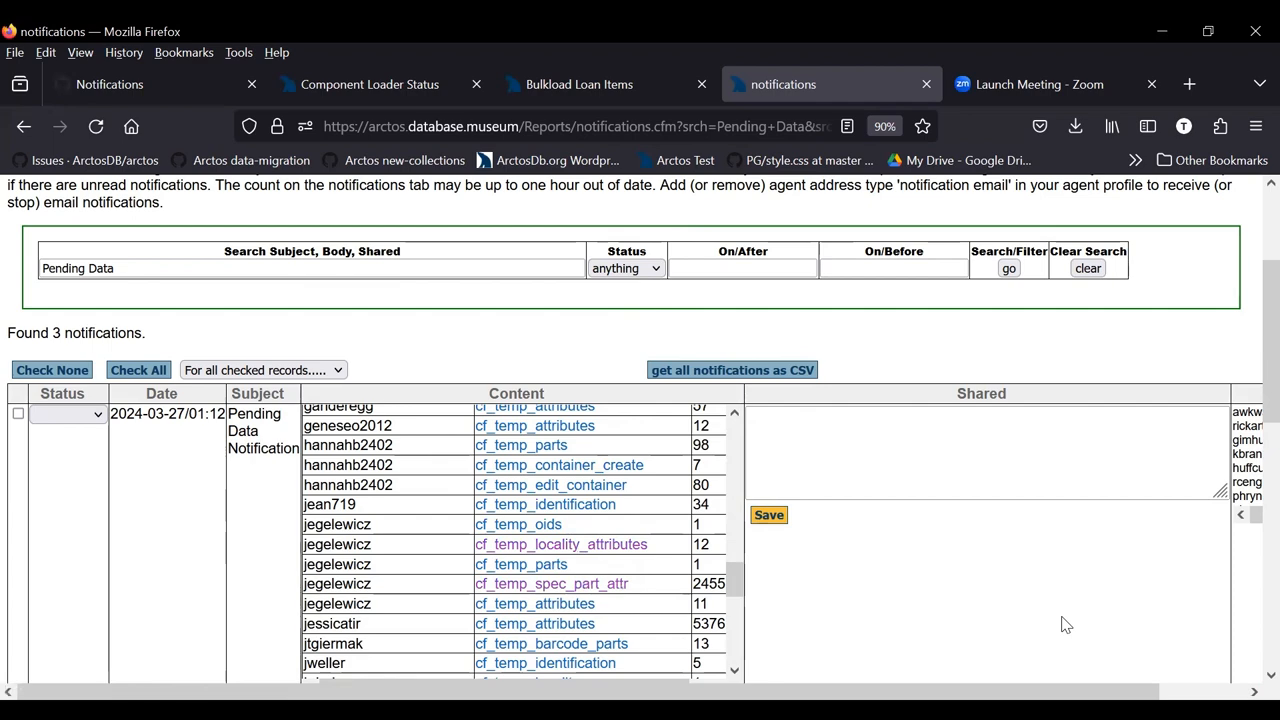
pyautogui.scroll(3, 1060, 615)
pyautogui.scroll(3, 1056, 611)
pyautogui.scroll(3, 1056, 611)
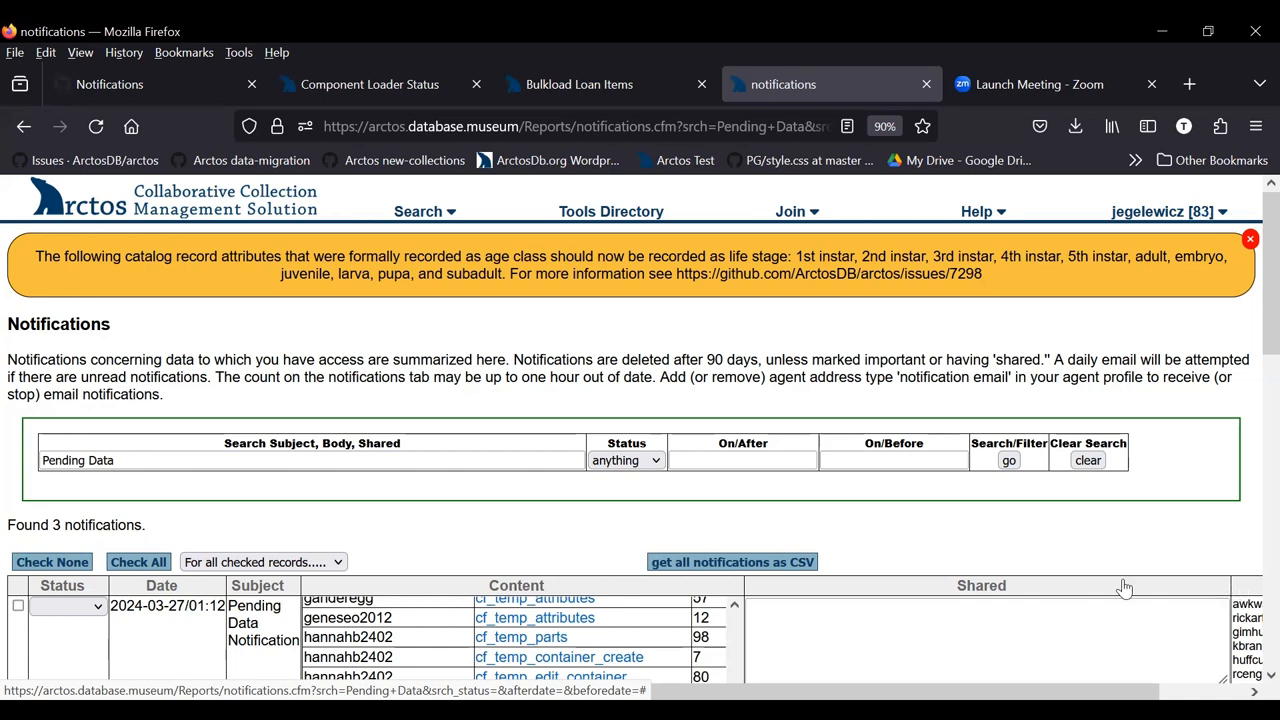
pyautogui.scroll(-2, 1240, 500)
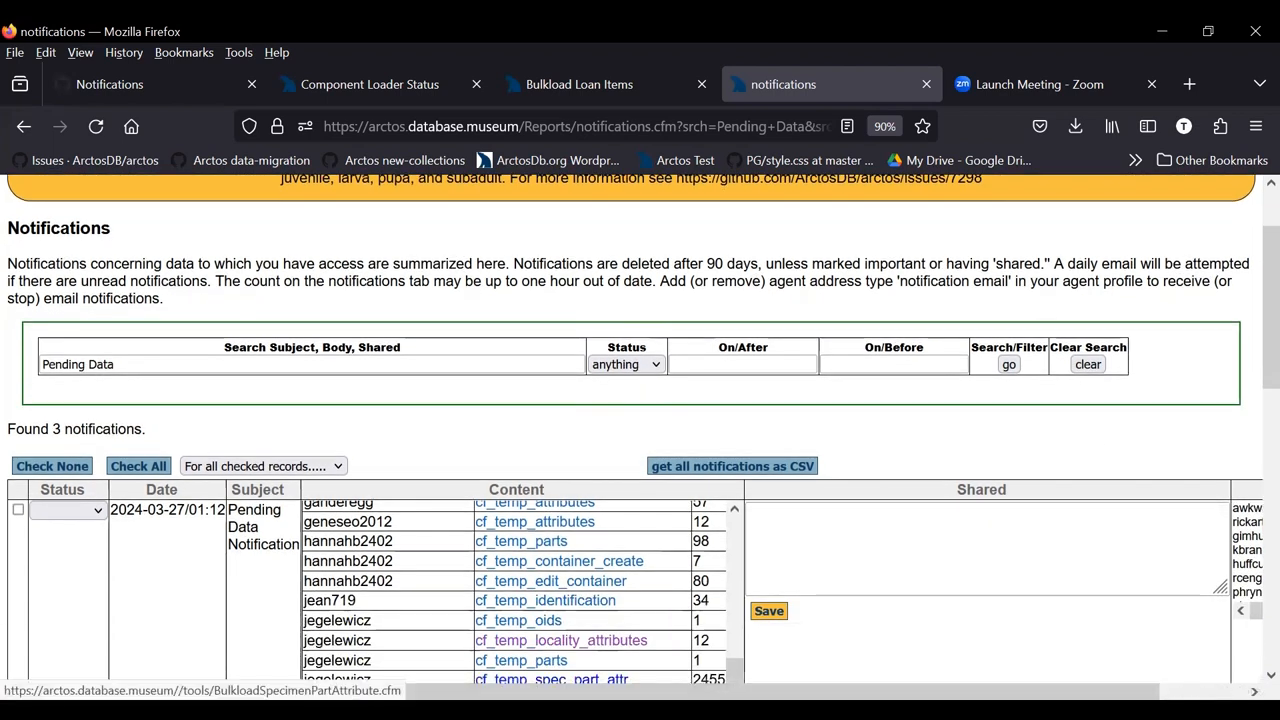
pyautogui.scroll(3, 520, 590)
pyautogui.scroll(3, 520, 590)
pyautogui.scroll(1, 520, 590)
pyautogui.scroll(3, 520, 590)
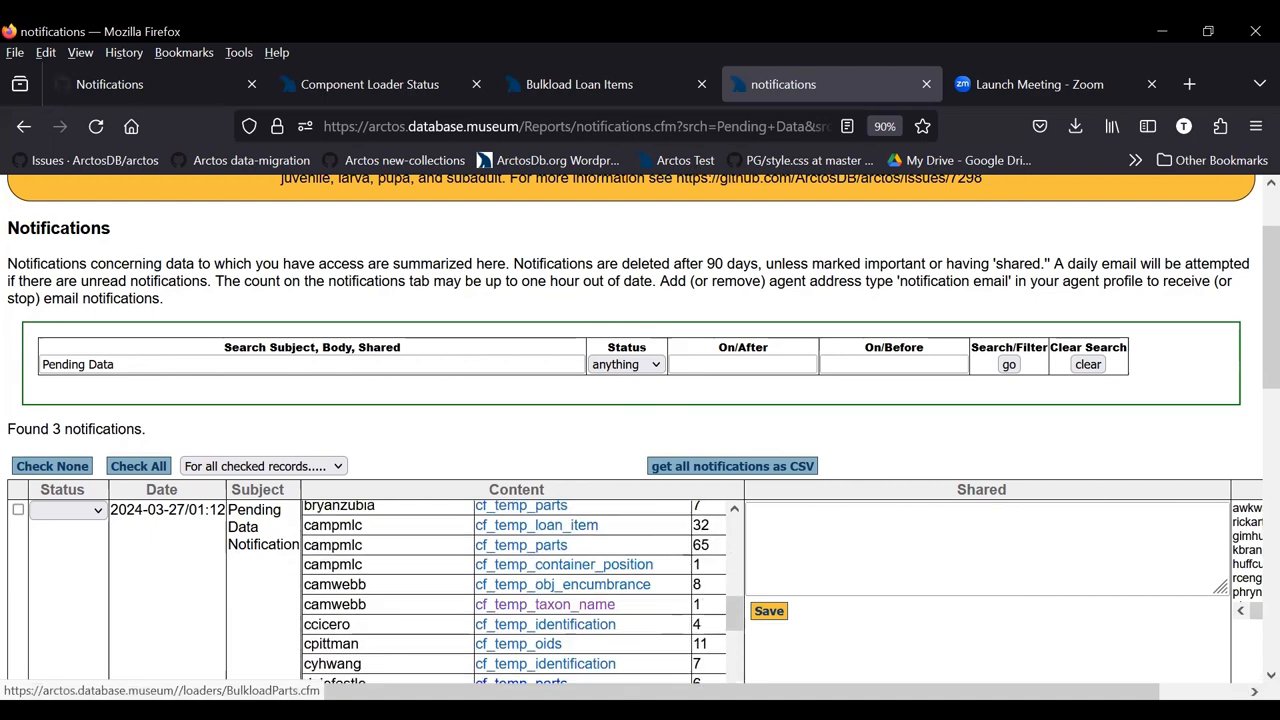
pyautogui.scroll(3, 520, 590)
pyautogui.scroll(3, 520, 590)
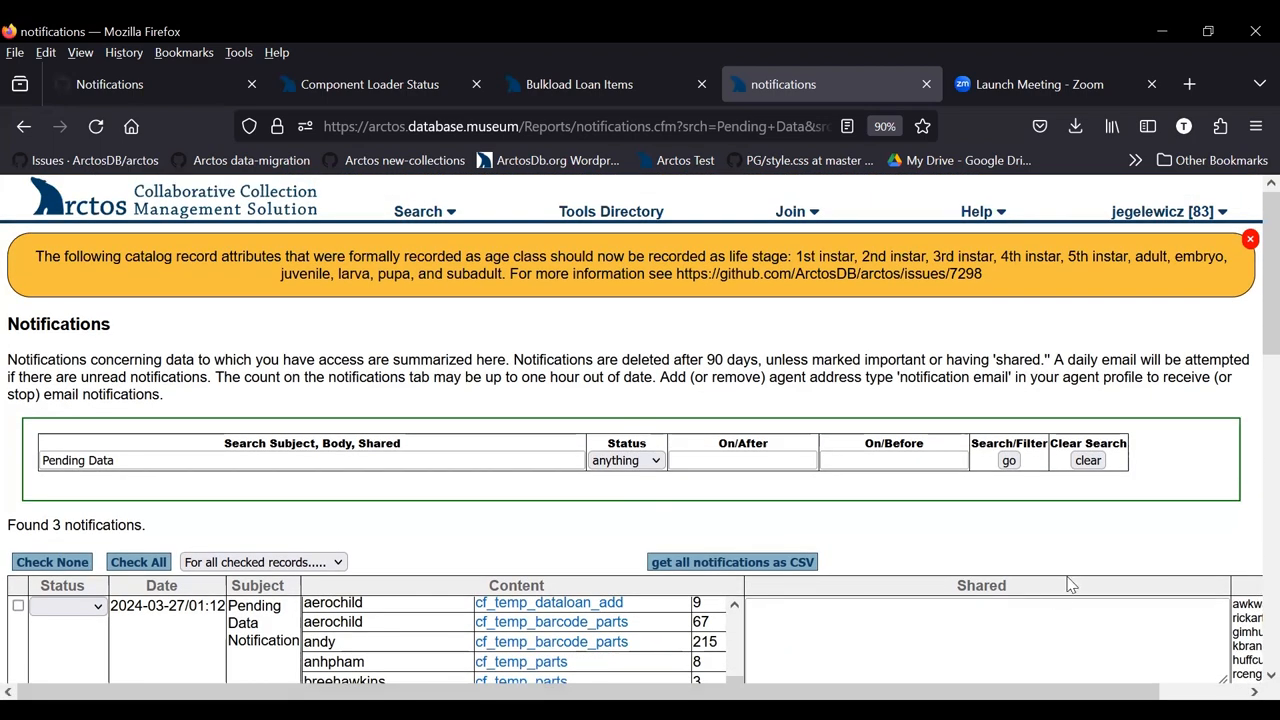
pyautogui.scroll(-2, 1076, 592)
pyautogui.scroll(-2, 1076, 592)
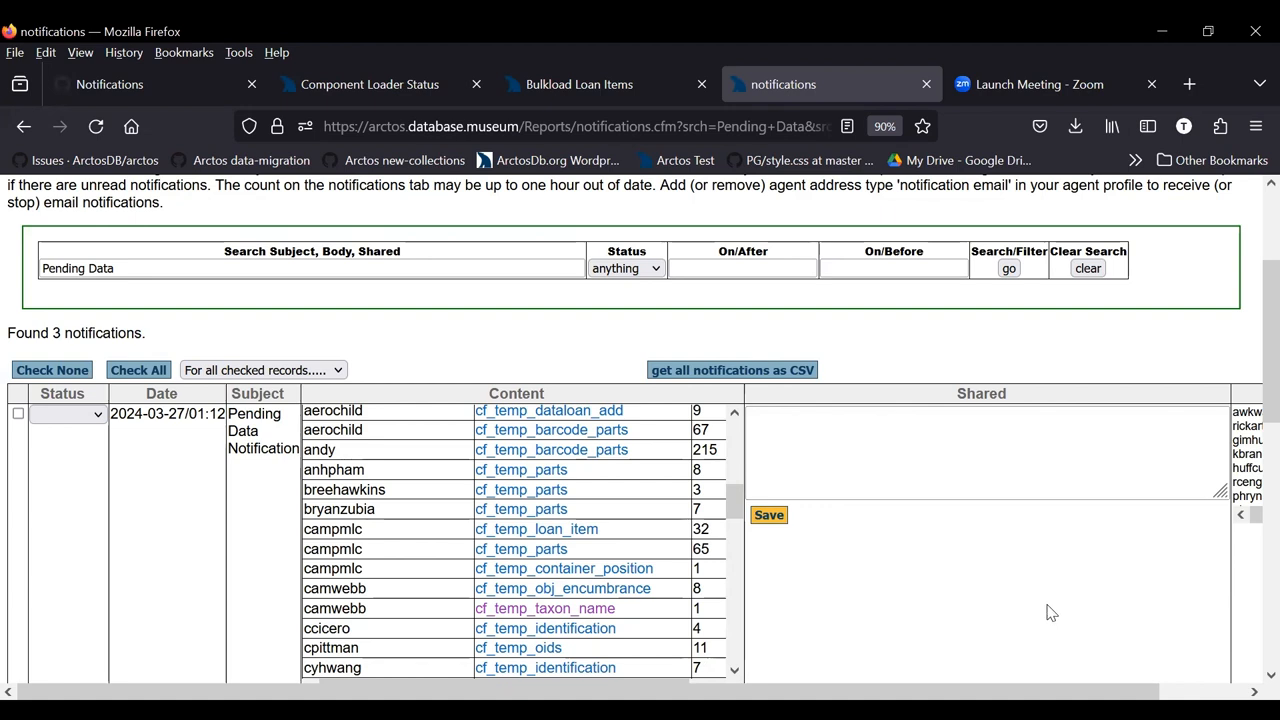
pyautogui.scroll(-1, 1123, 562)
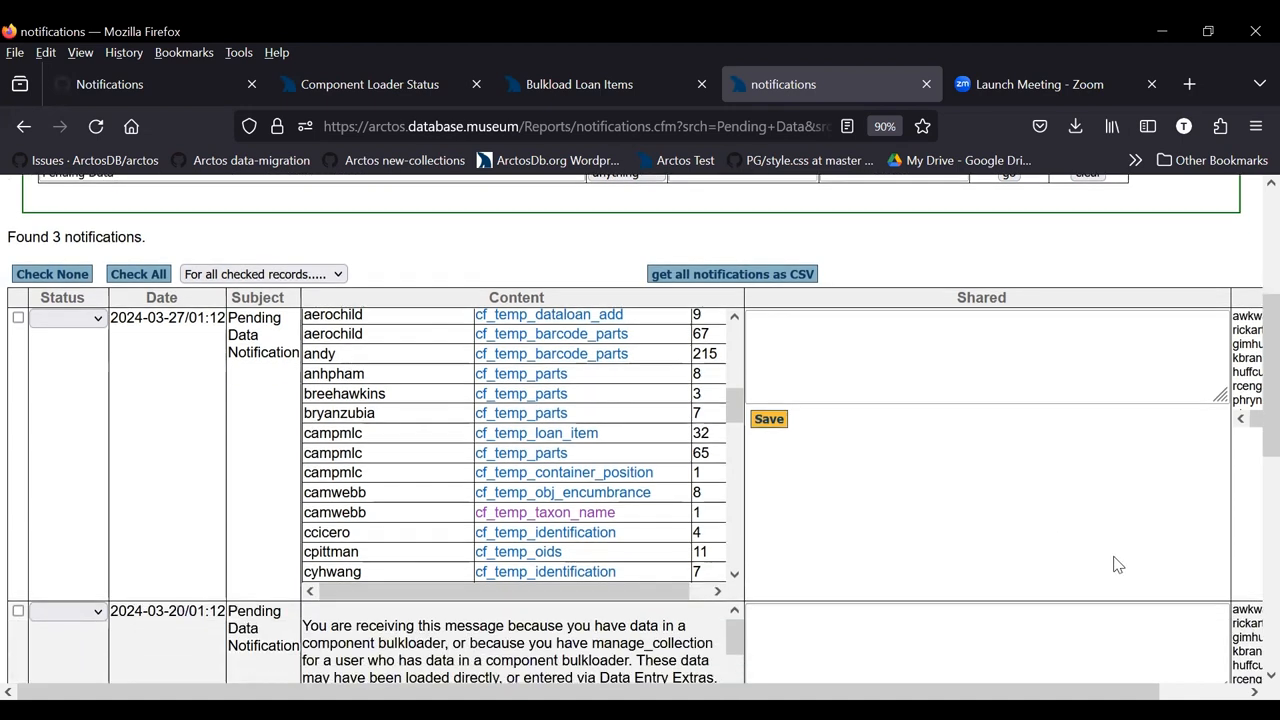